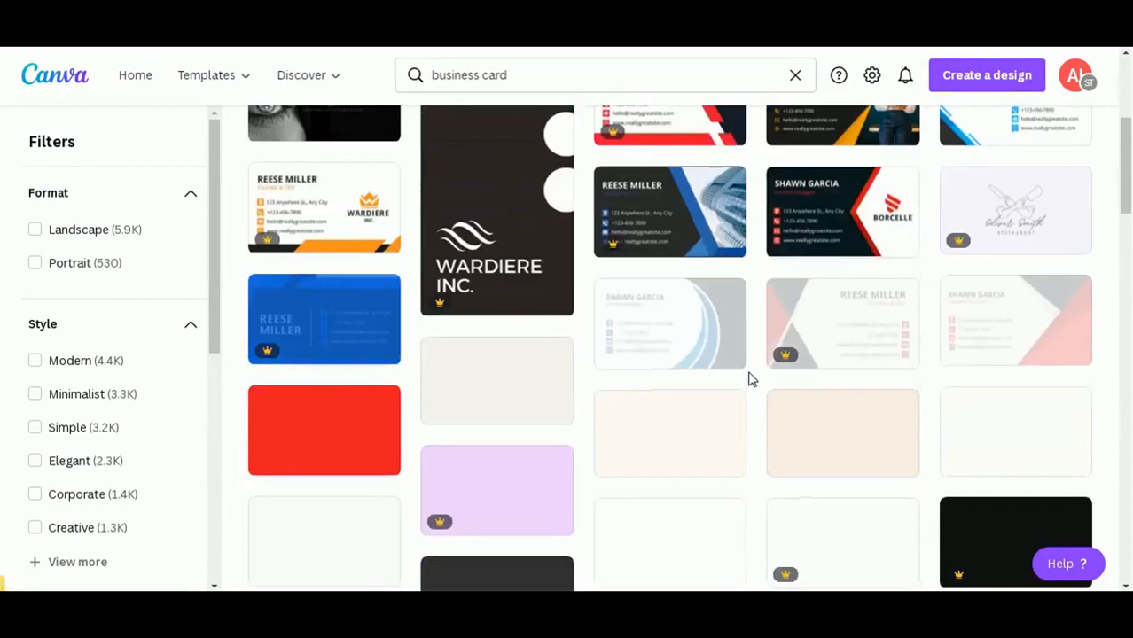
# Browse the business card templates and create a blank Business Card design instead
pyautogui.scroll(-1, 747, 375)
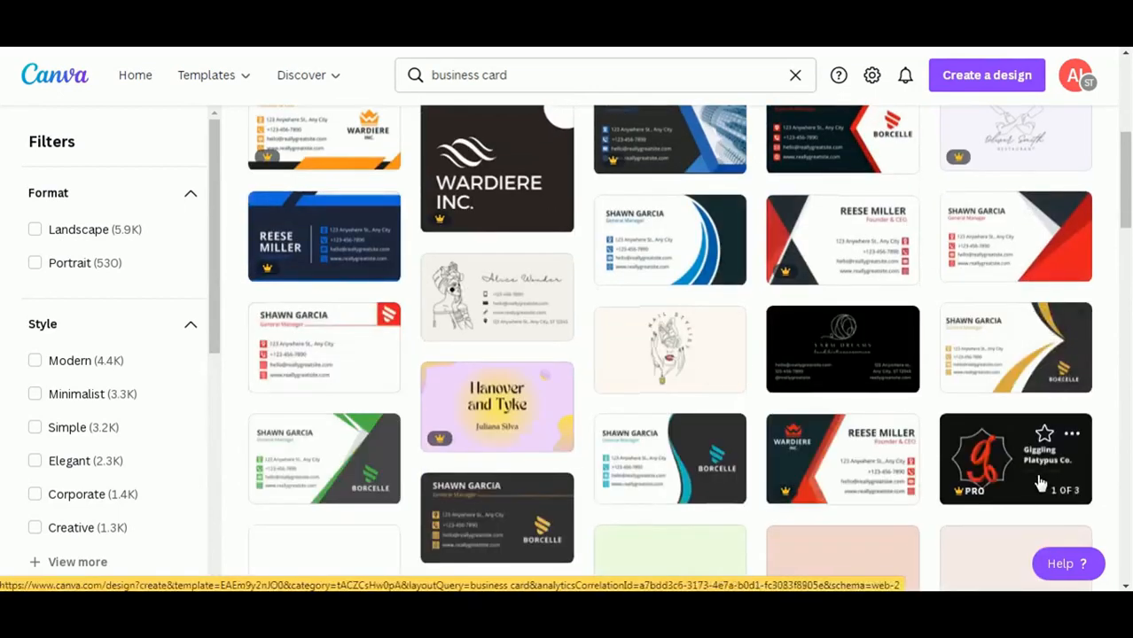
pyautogui.scroll(3, 1046, 478)
pyautogui.scroll(2, 1032, 466)
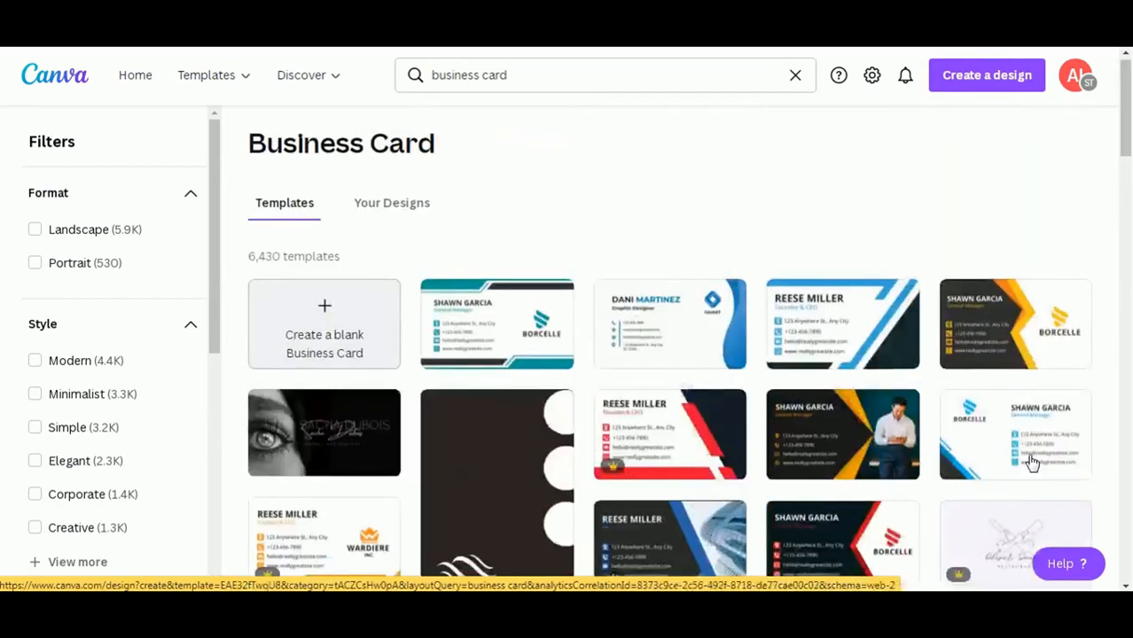
pyautogui.click(319, 330)
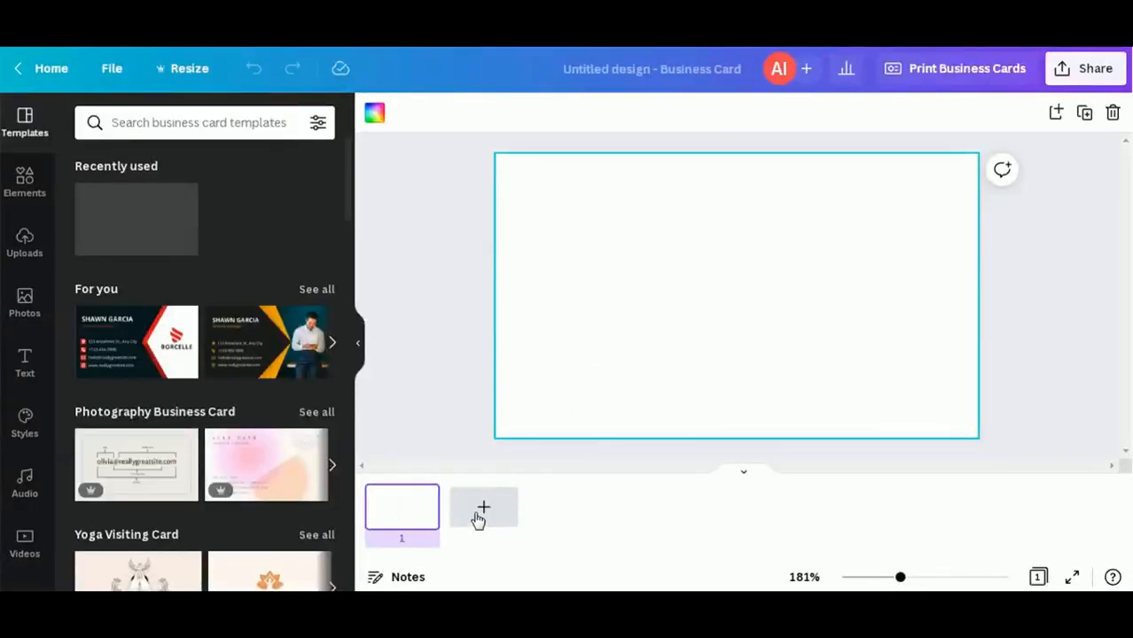
# Add a second blank page to the business card and return to page 1
pyautogui.click(480, 519)
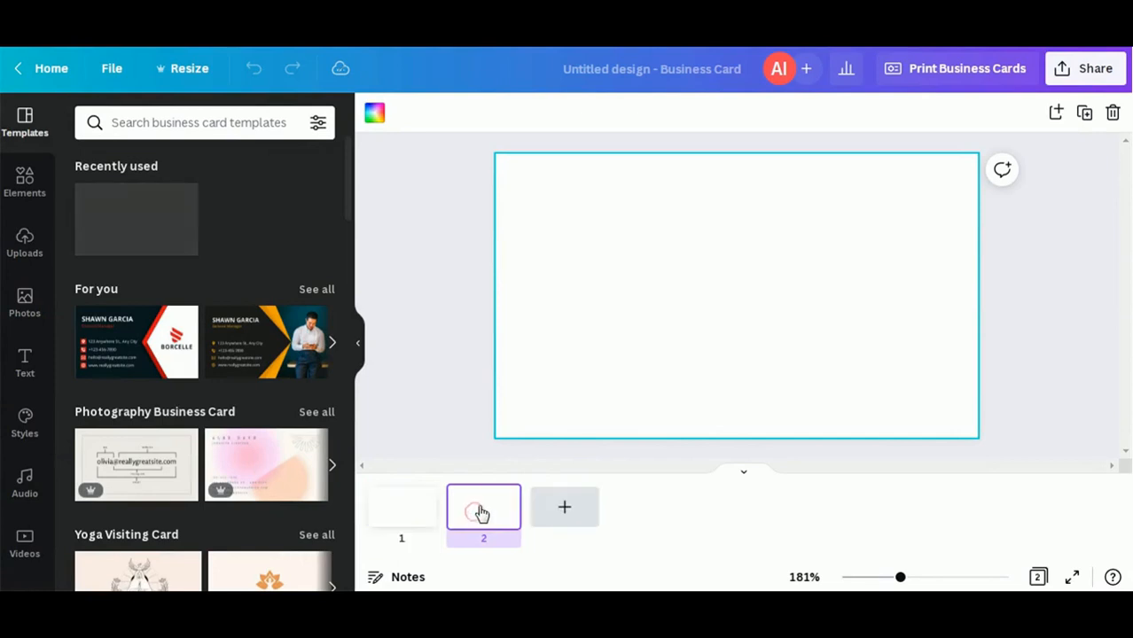
pyautogui.click(402, 516)
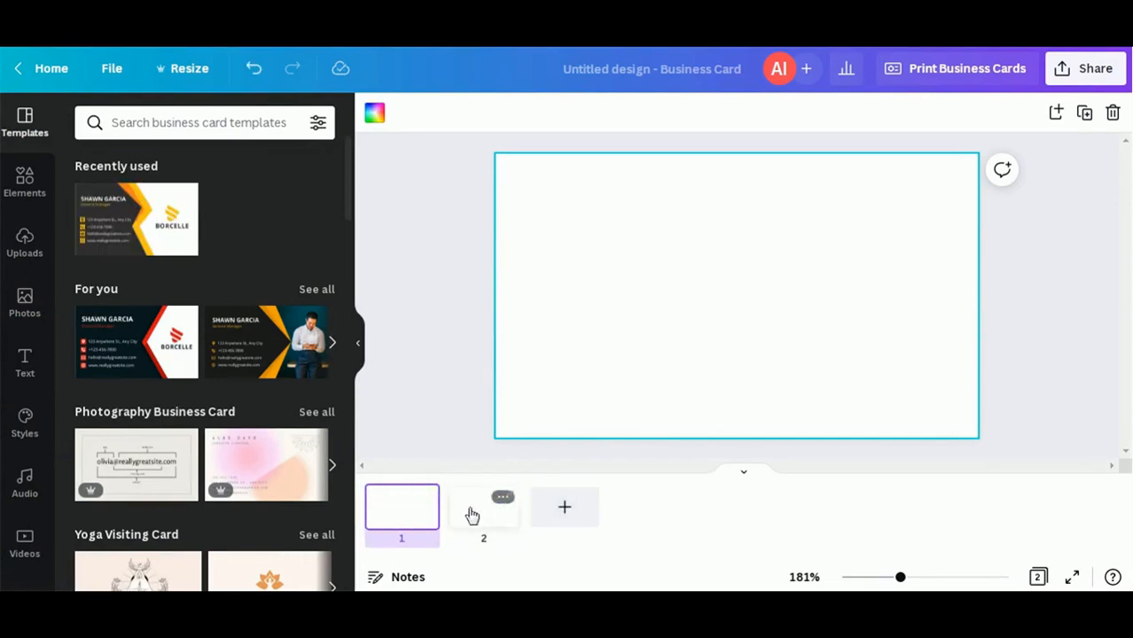
pyautogui.click(469, 517)
pyautogui.click(420, 521)
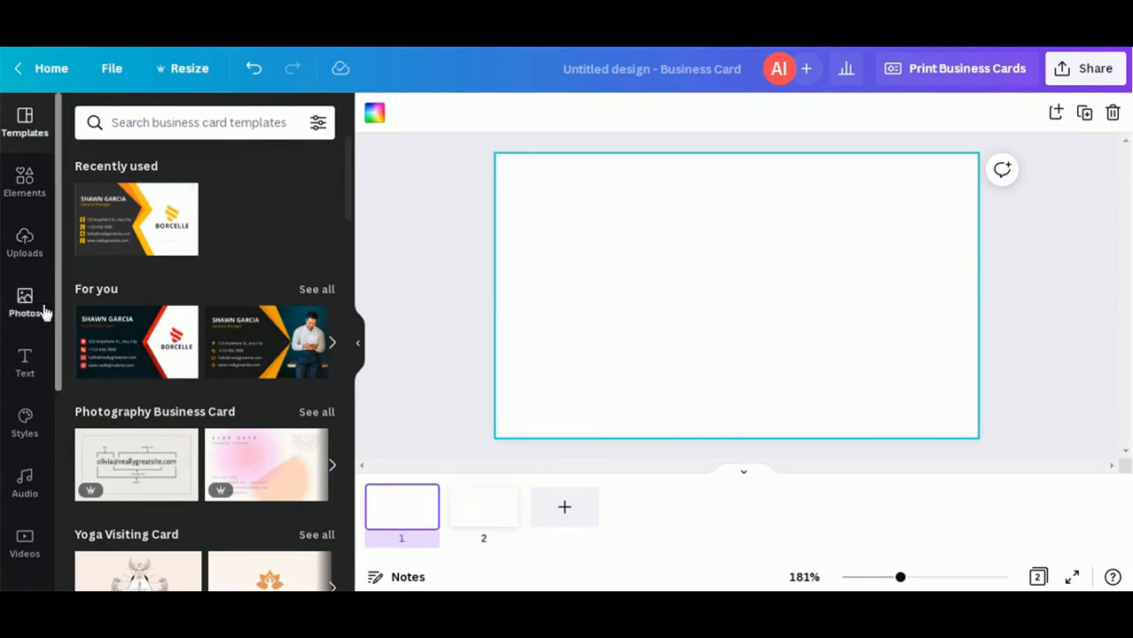
# Search the elements for "blue texture" and set the mottled blue texture photo as page 1's background
pyautogui.click(25, 182)
pyautogui.click(164, 118)
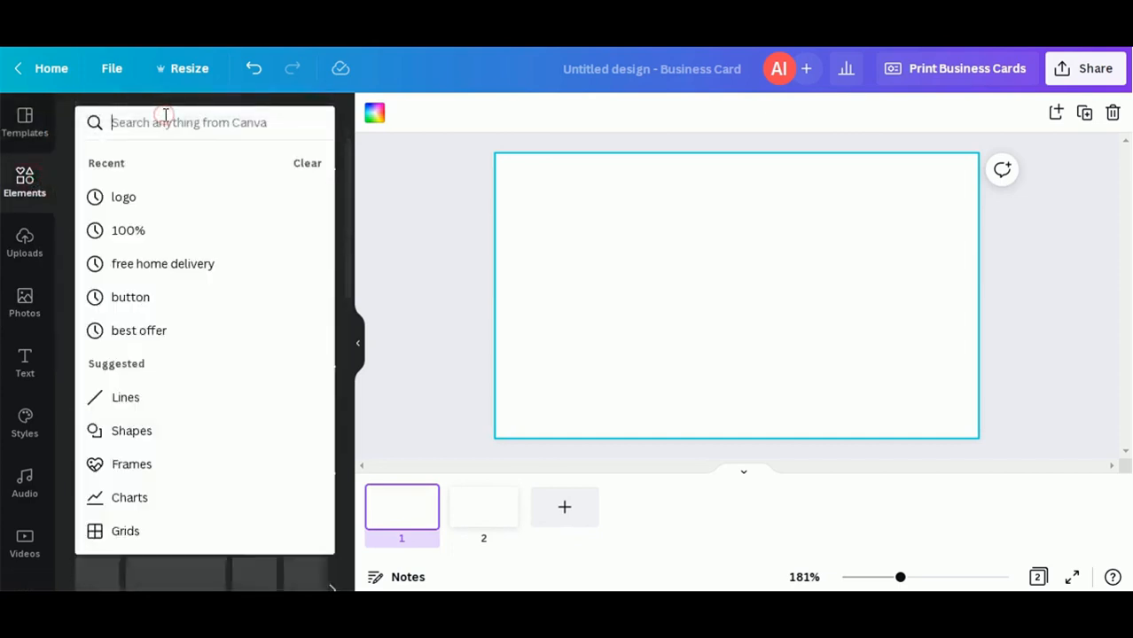
pyautogui.write('bl')
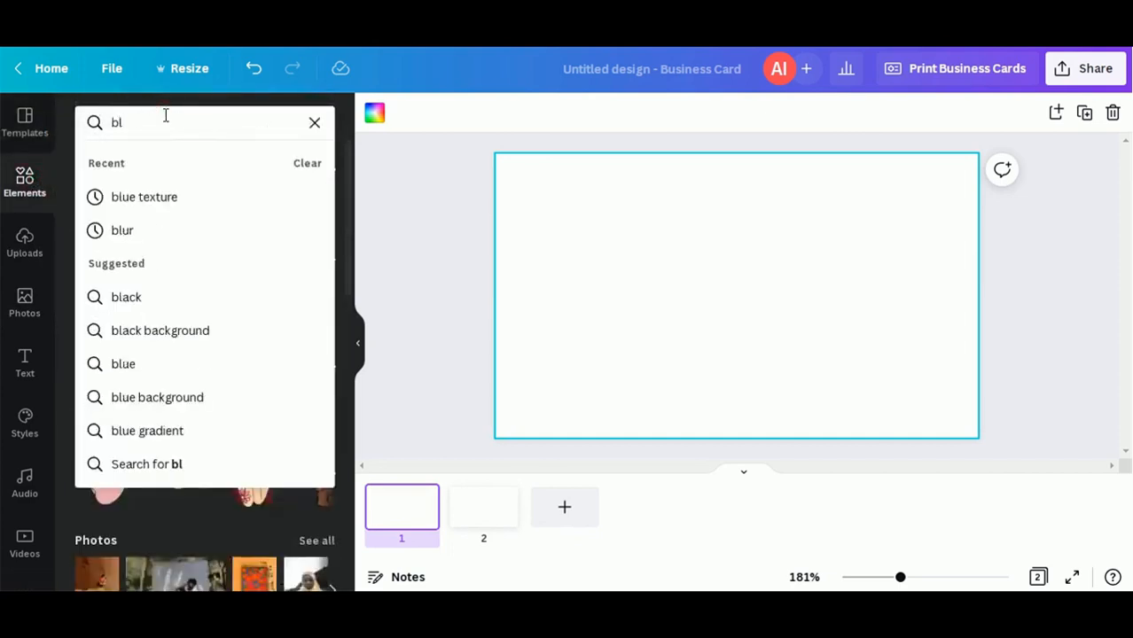
pyautogui.click(213, 199)
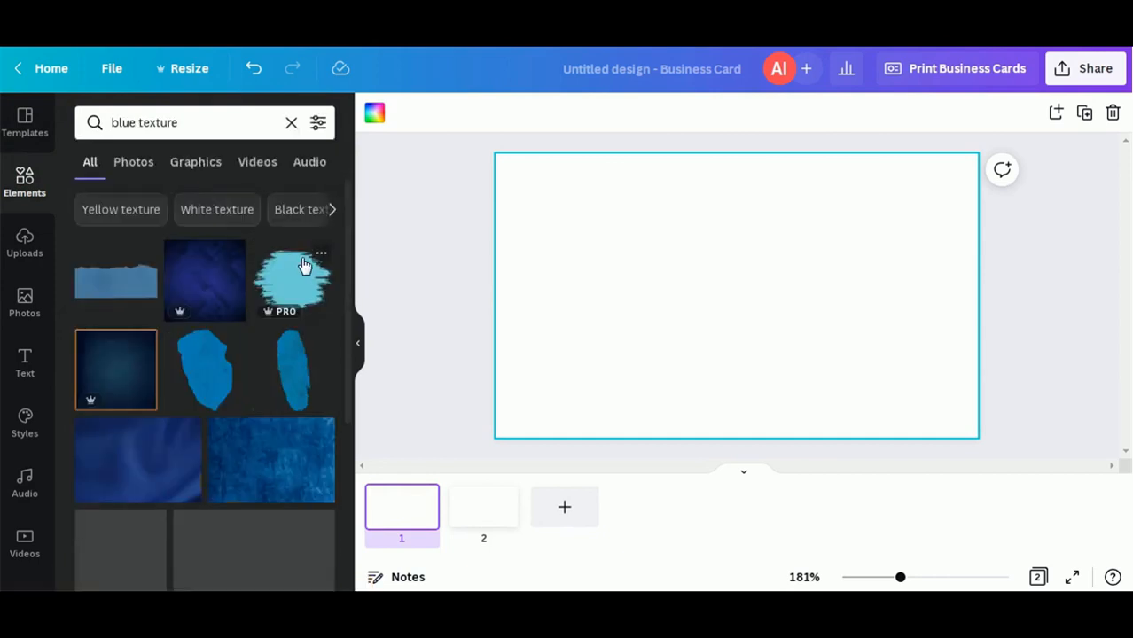
pyautogui.scroll(-1, 328, 327)
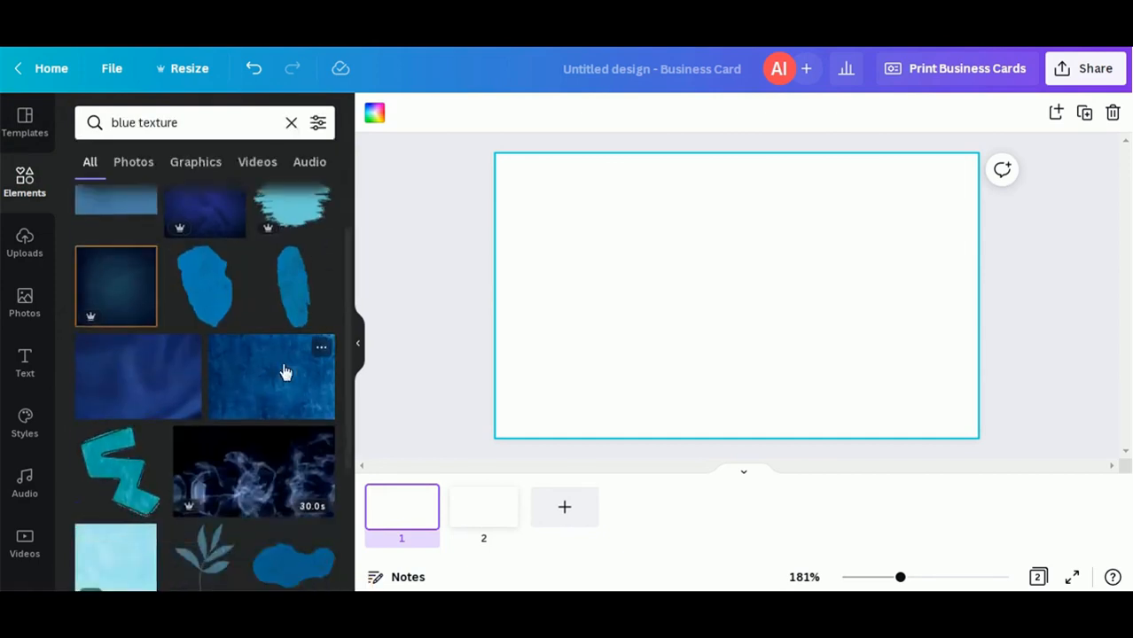
pyautogui.moveTo(321, 339); pyautogui.dragTo(505, 261)
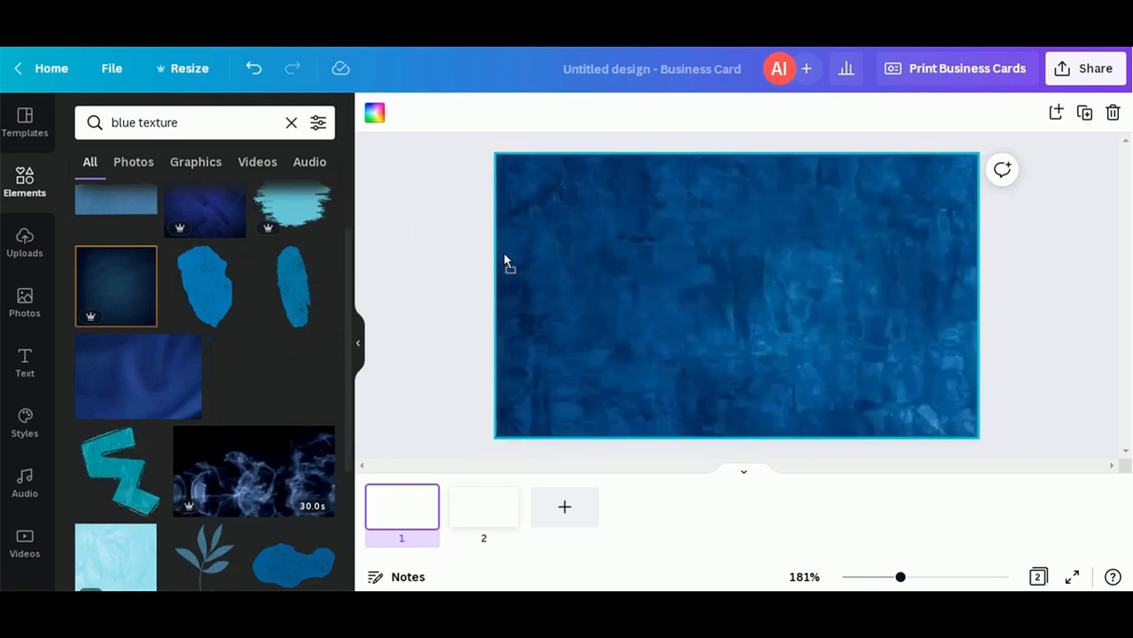
# Apply the same blue texture photo as page 2's background and return to page 1
pyautogui.click(483, 519)
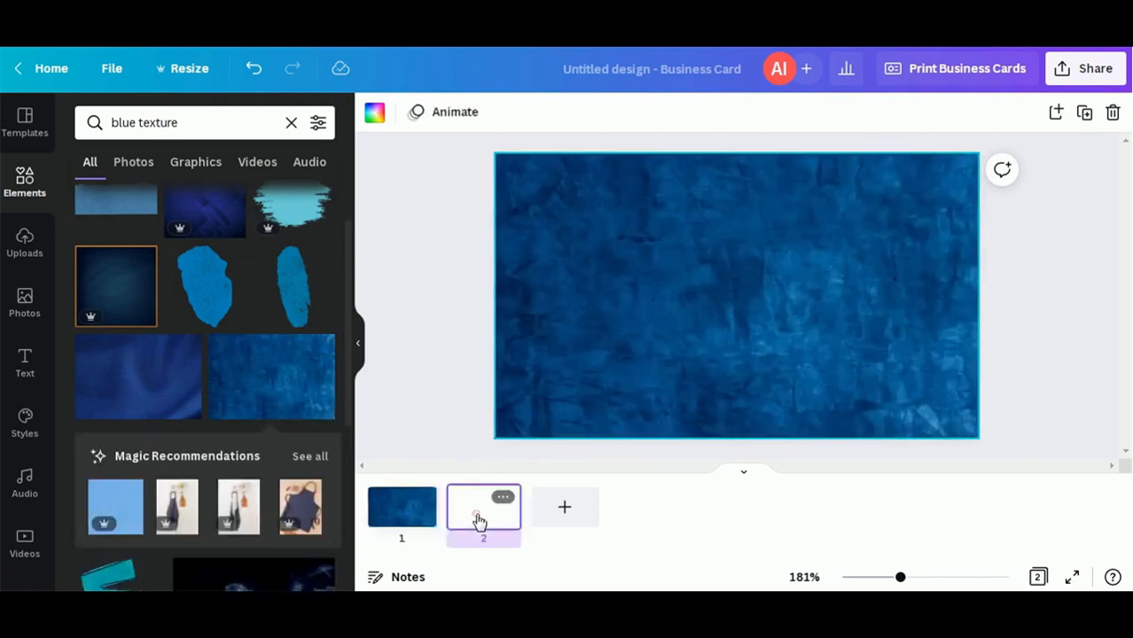
pyautogui.moveTo(284, 386); pyautogui.dragTo(503, 310)
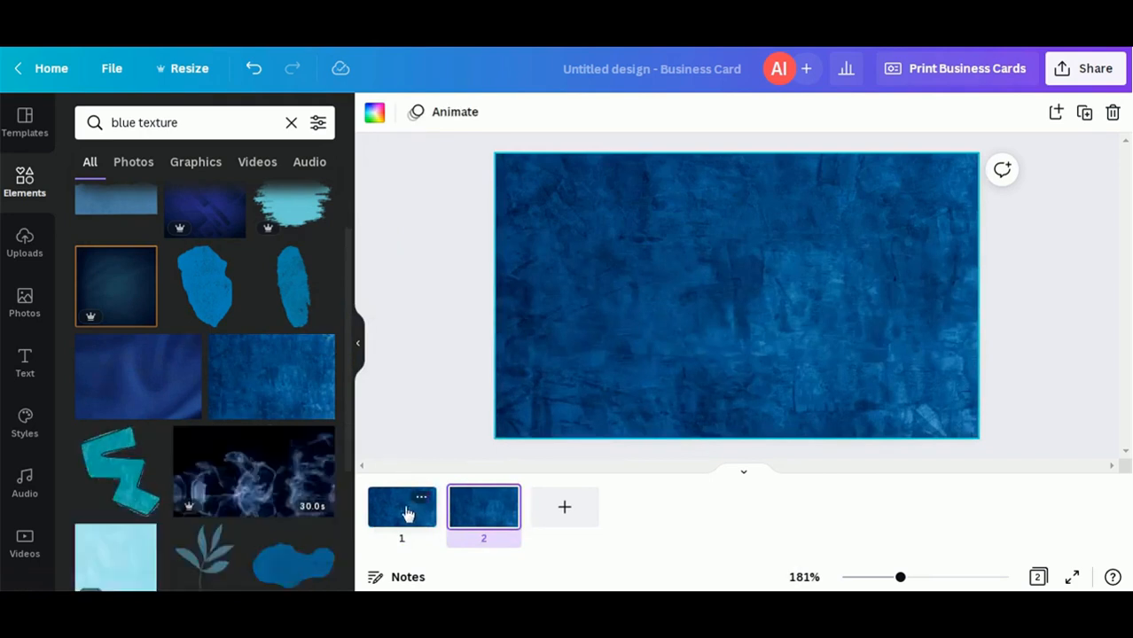
pyautogui.click(397, 515)
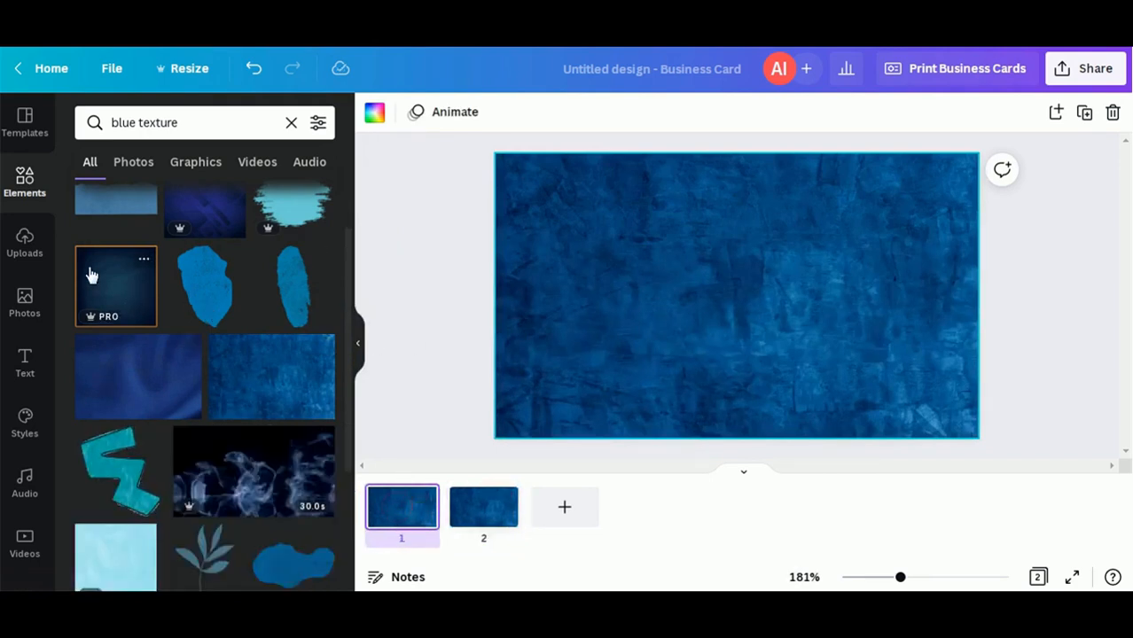
# Insert a circular frame on page 1 and fill it with the grey image from the "Transparent gradient" element results
pyautogui.click(22, 185)
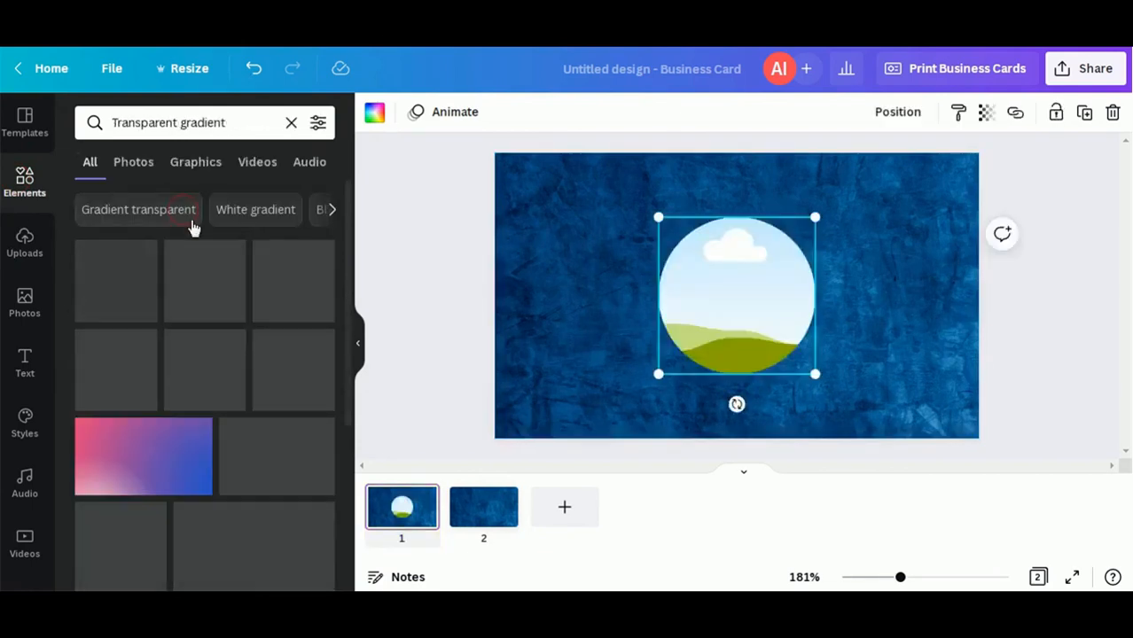
pyautogui.moveTo(200, 278); pyautogui.dragTo(705, 268)
pyautogui.click(438, 304)
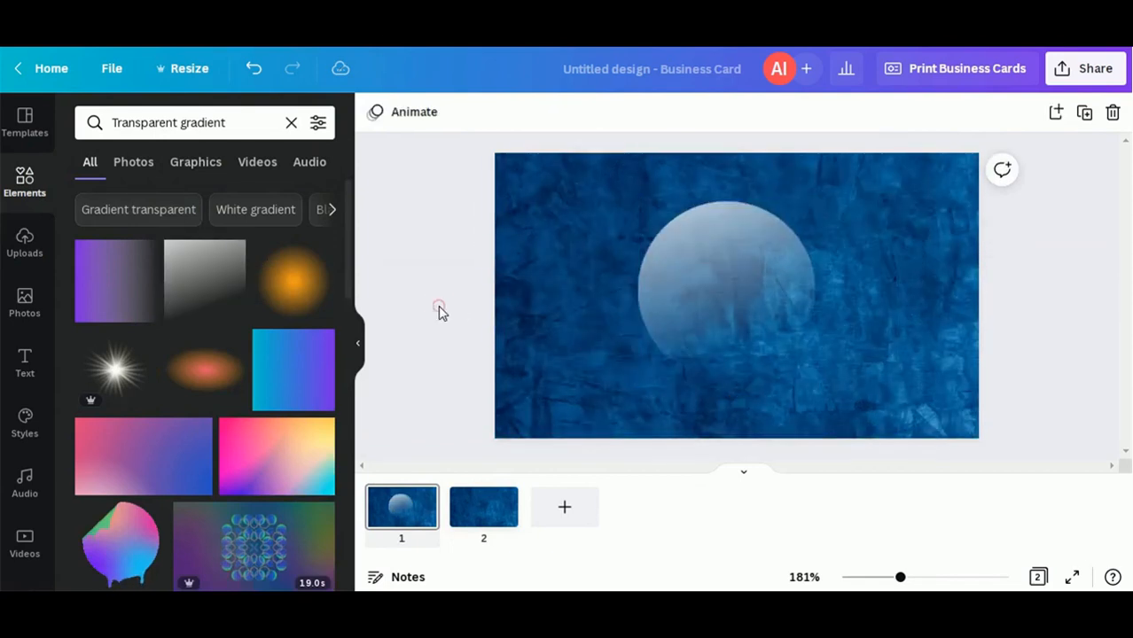
pyautogui.click(743, 312)
pyautogui.click(215, 124)
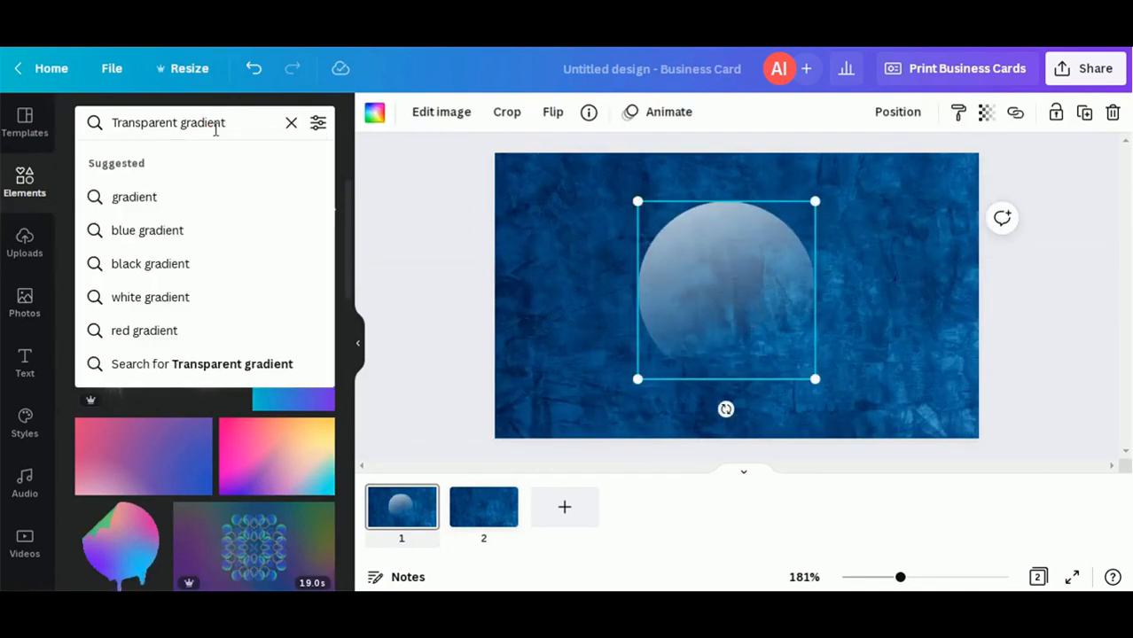
pyautogui.hotkey('ctrl', 'a')
pyautogui.write('logo')
pyautogui.click(400, 245)
pyautogui.click(290, 124)
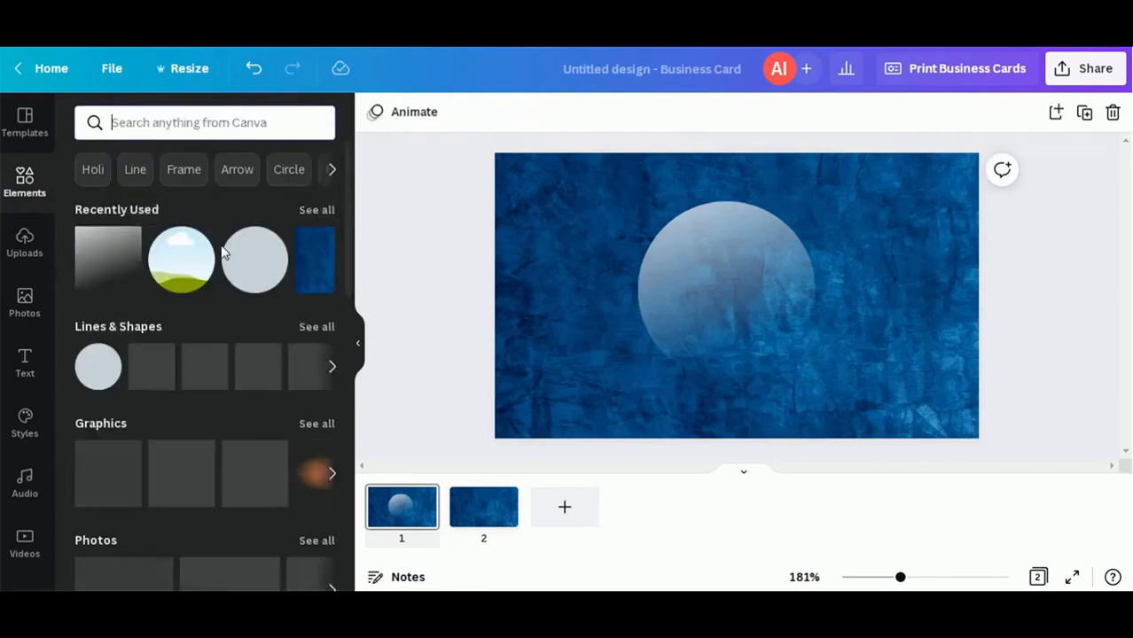
pyautogui.scroll(-10, 204, 355)
pyautogui.click(306, 407)
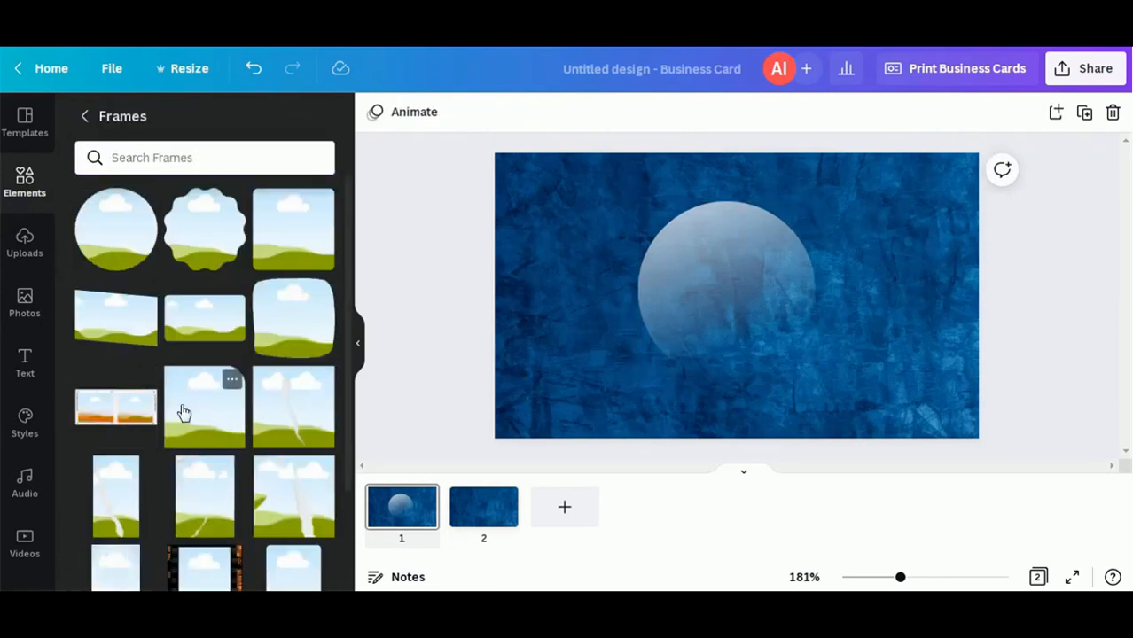
pyautogui.scroll(-3, 174, 458)
pyautogui.scroll(3, 175, 455)
pyautogui.click(84, 119)
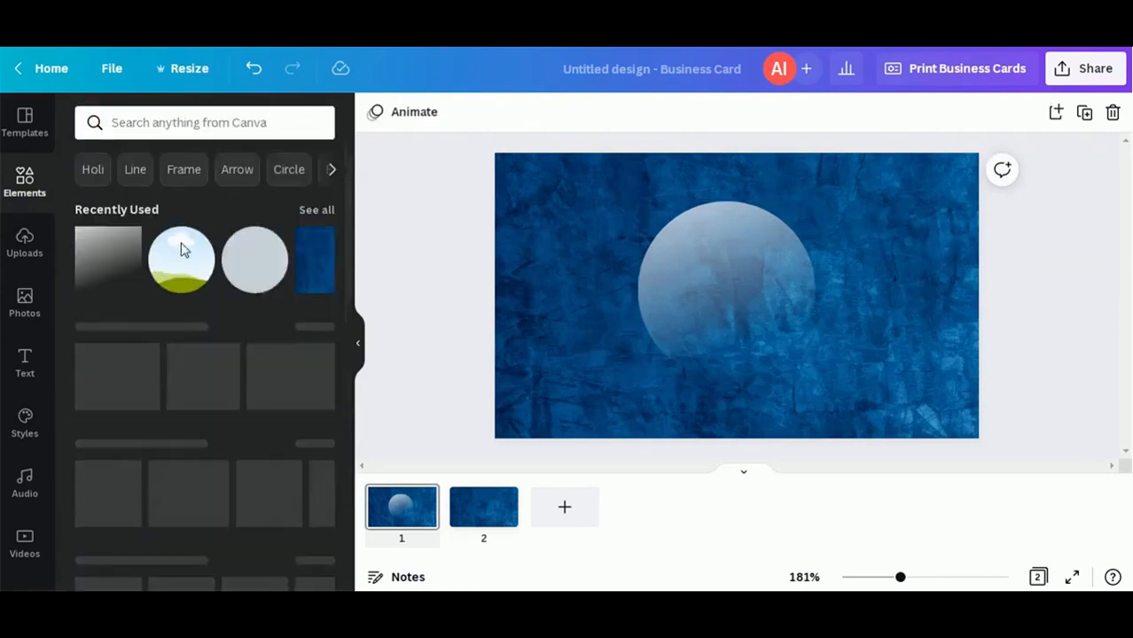
# Add a square shape to page 1, rotate it clockwise and enlarge it over the card's lower-left corner
pyautogui.moveTo(510, 327); pyautogui.dragTo(593, 314)
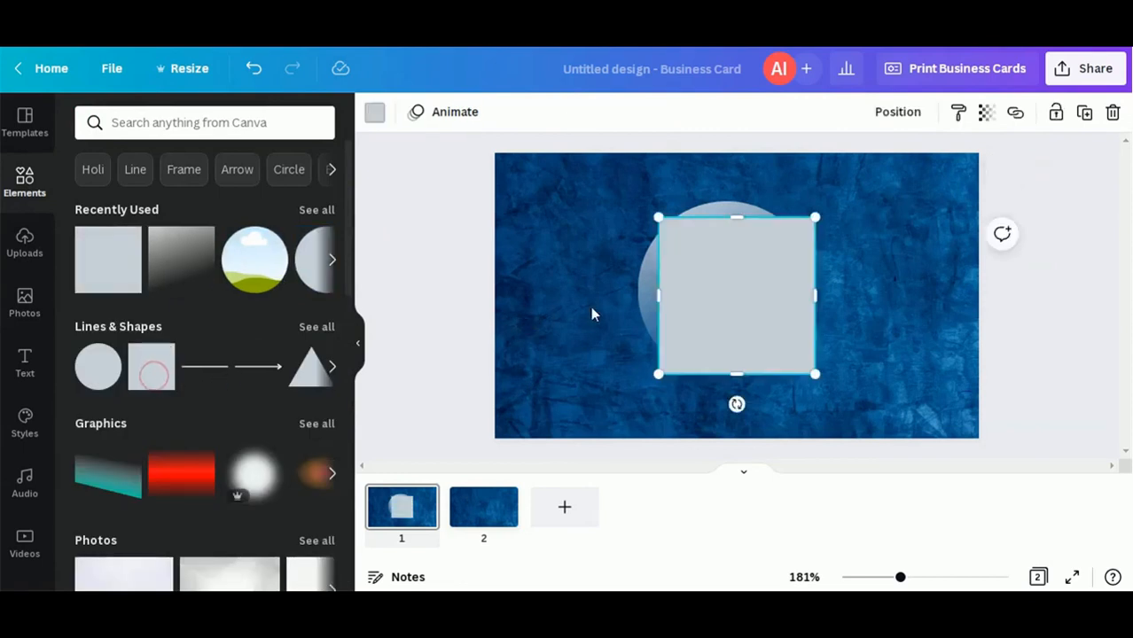
pyautogui.moveTo(735, 307); pyautogui.dragTo(534, 341)
pyautogui.moveTo(530, 450); pyautogui.dragTo(587, 450)
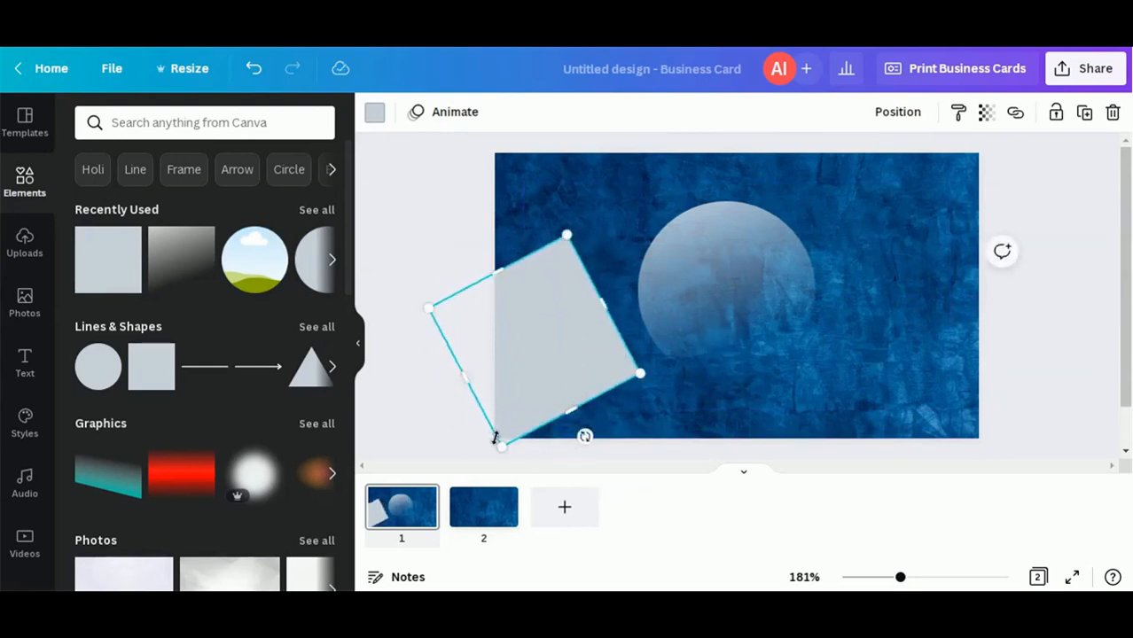
pyautogui.moveTo(503, 443); pyautogui.dragTo(492, 557)
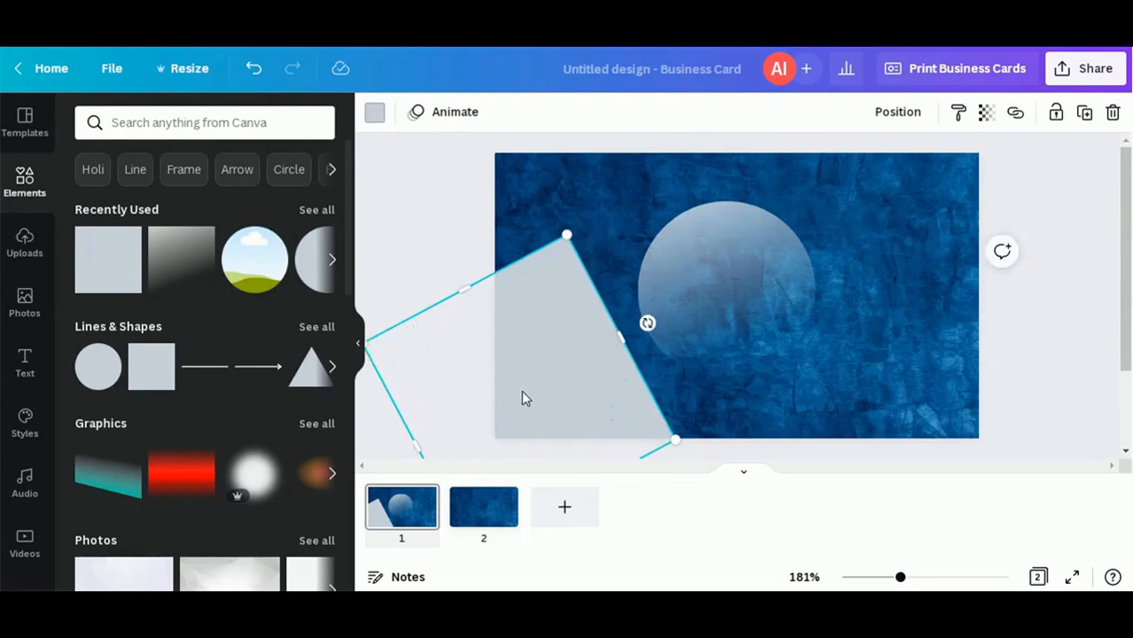
# Duplicate the tilted square slightly to the right and send the copy backward behind the original
pyautogui.moveTo(521, 390); pyautogui.dragTo(541, 367)
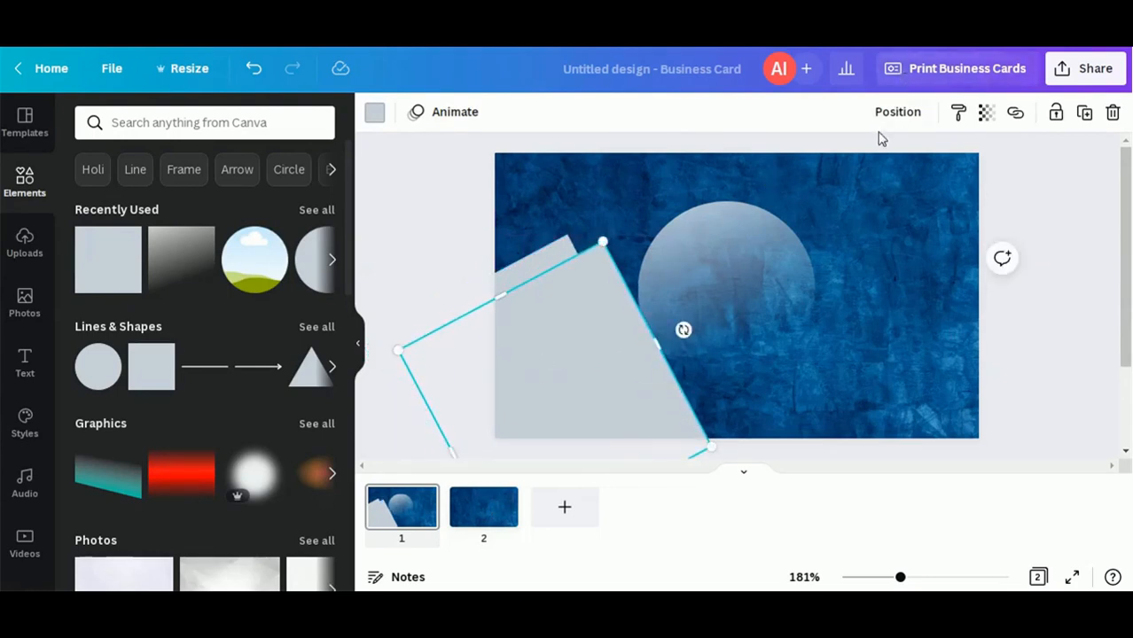
pyautogui.click(891, 113)
pyautogui.click(820, 162)
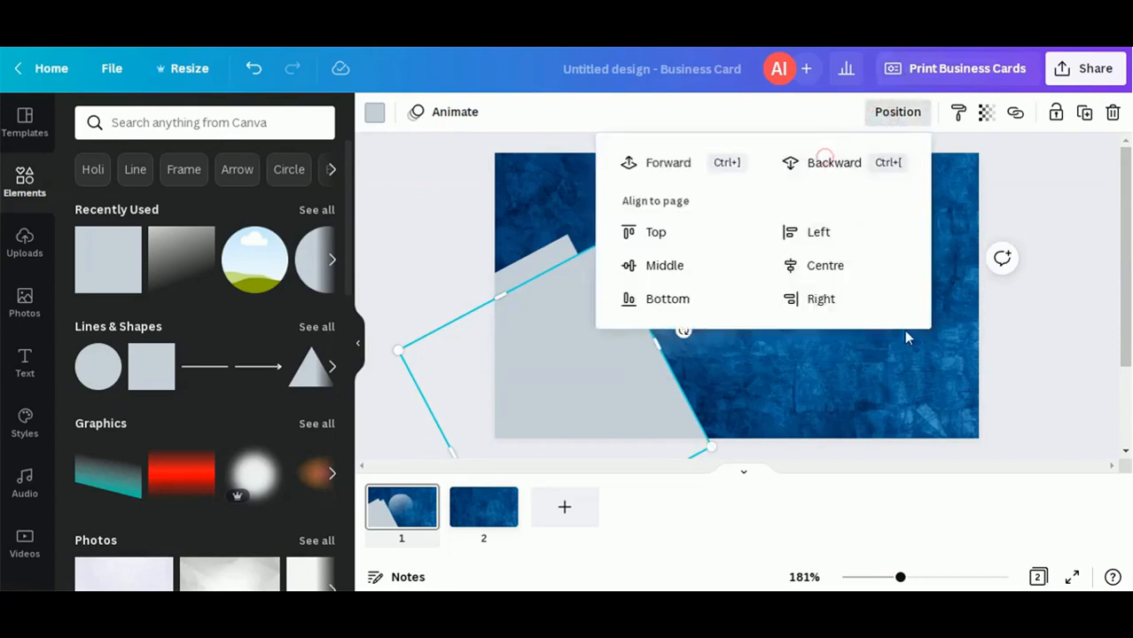
pyautogui.click(830, 168)
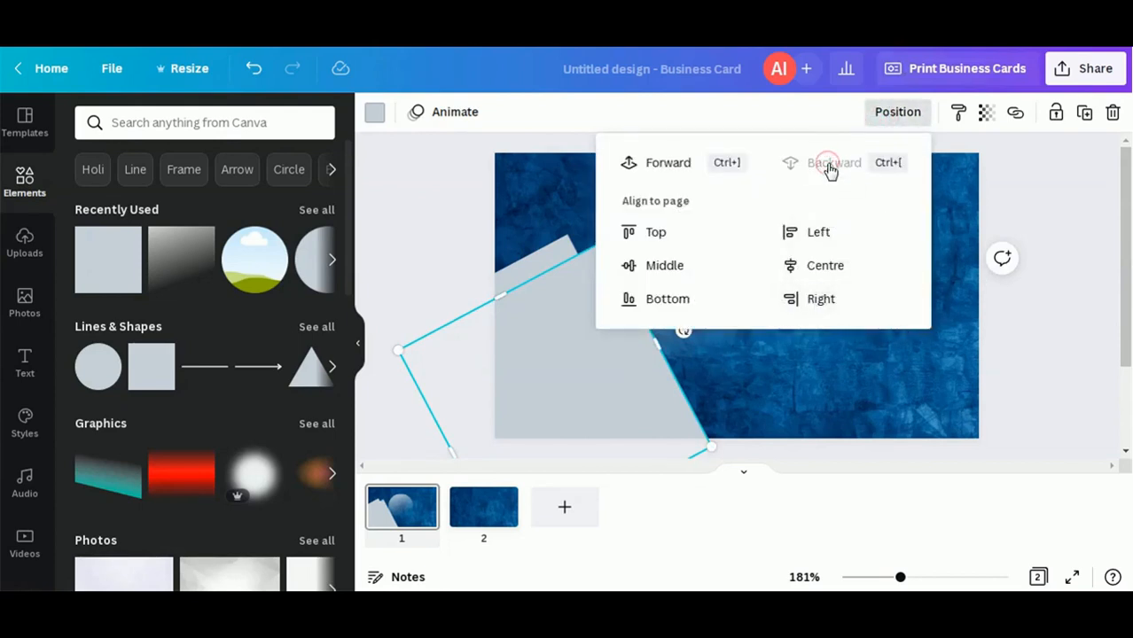
pyautogui.click(906, 368)
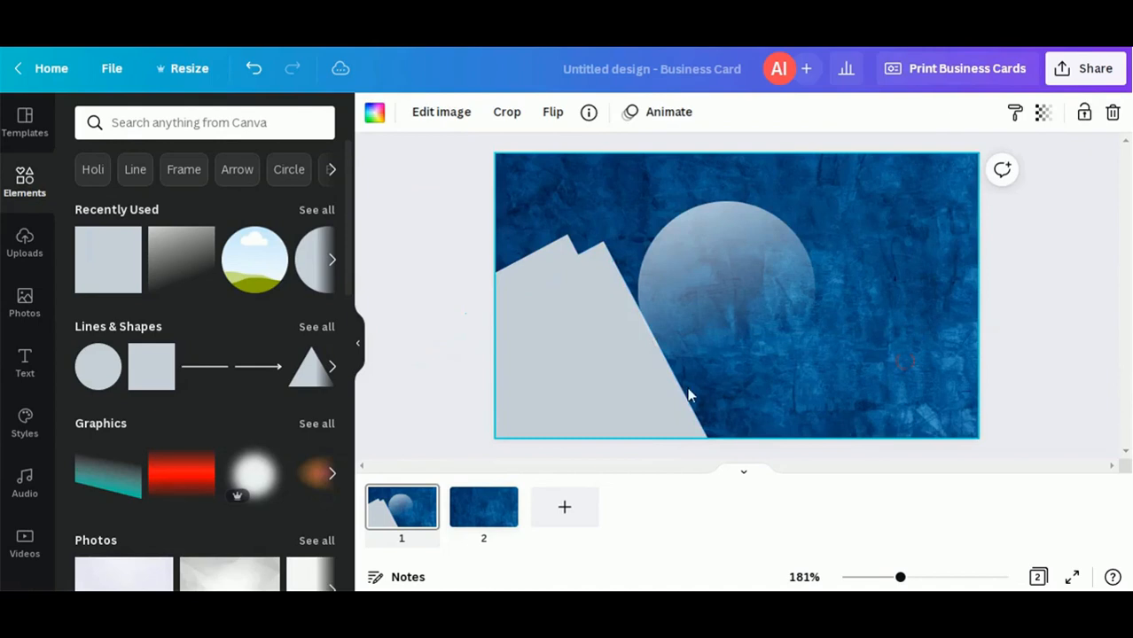
# Recolour the front tilted square with the first solid dark blue from the photo colours
pyautogui.click(593, 327)
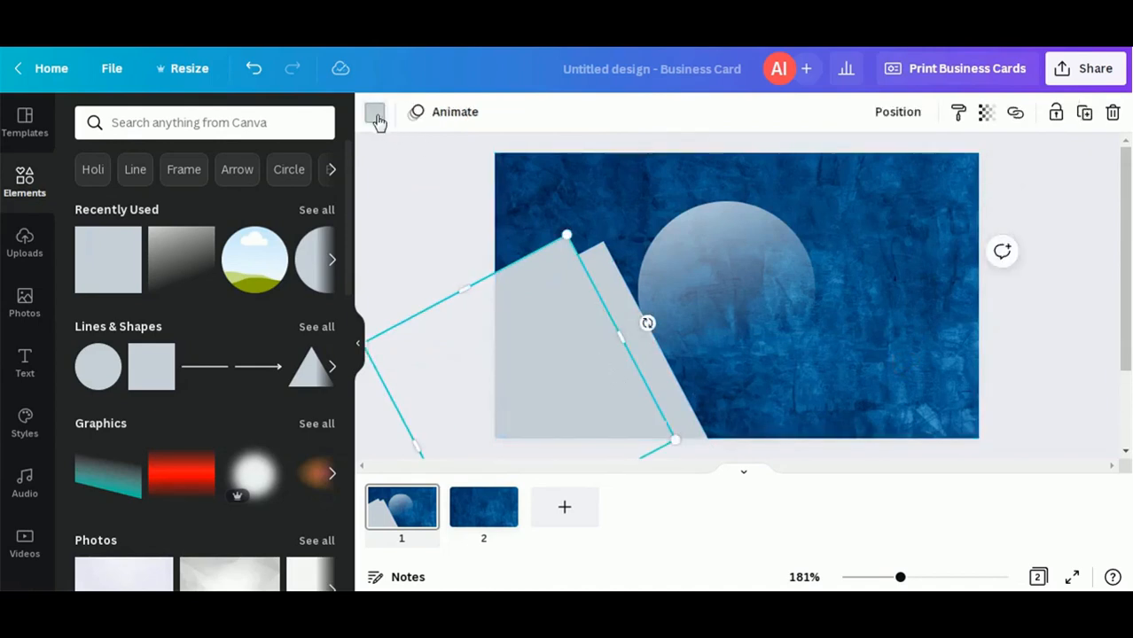
pyautogui.click(373, 112)
pyautogui.scroll(-2, 179, 303)
pyautogui.scroll(1, 183, 312)
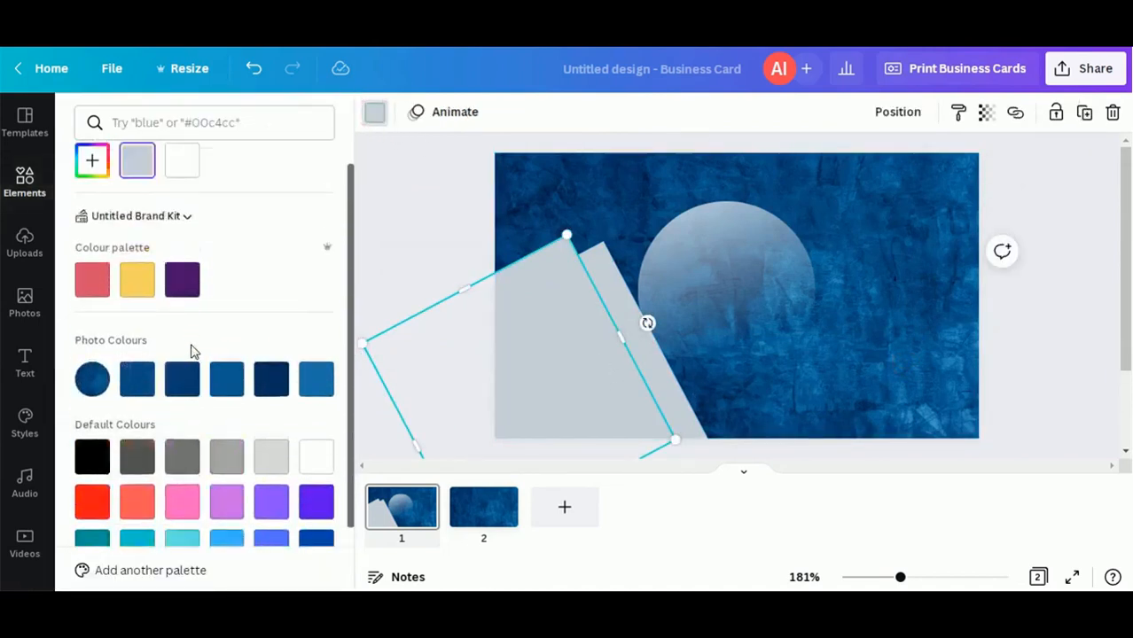
pyautogui.click(142, 382)
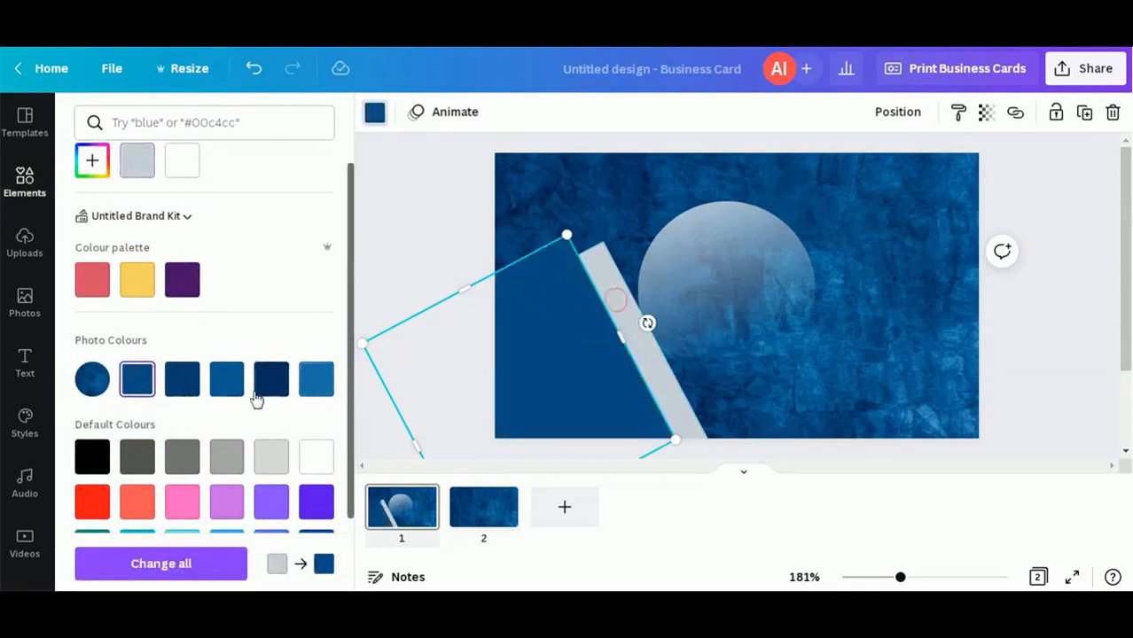
pyautogui.click(227, 381)
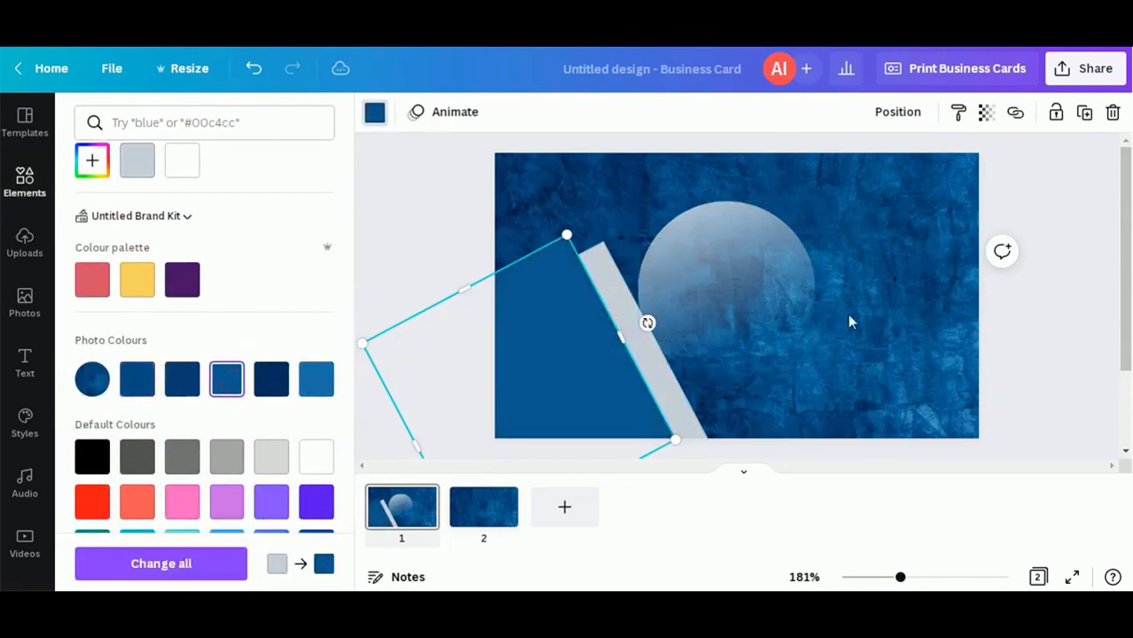
pyautogui.click(137, 380)
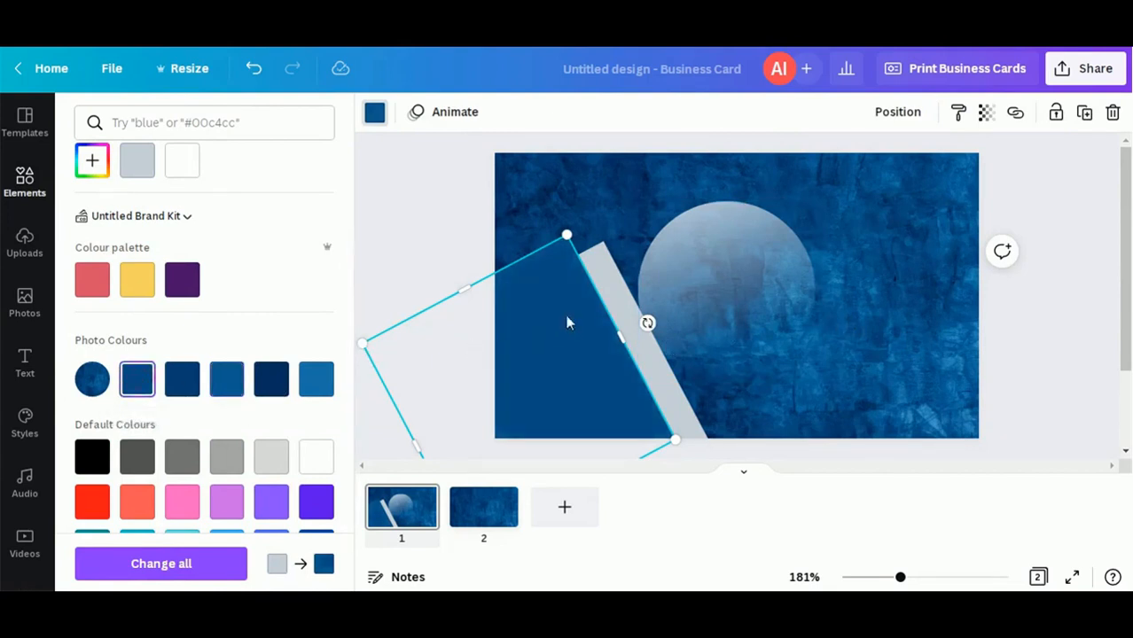
pyautogui.click(890, 261)
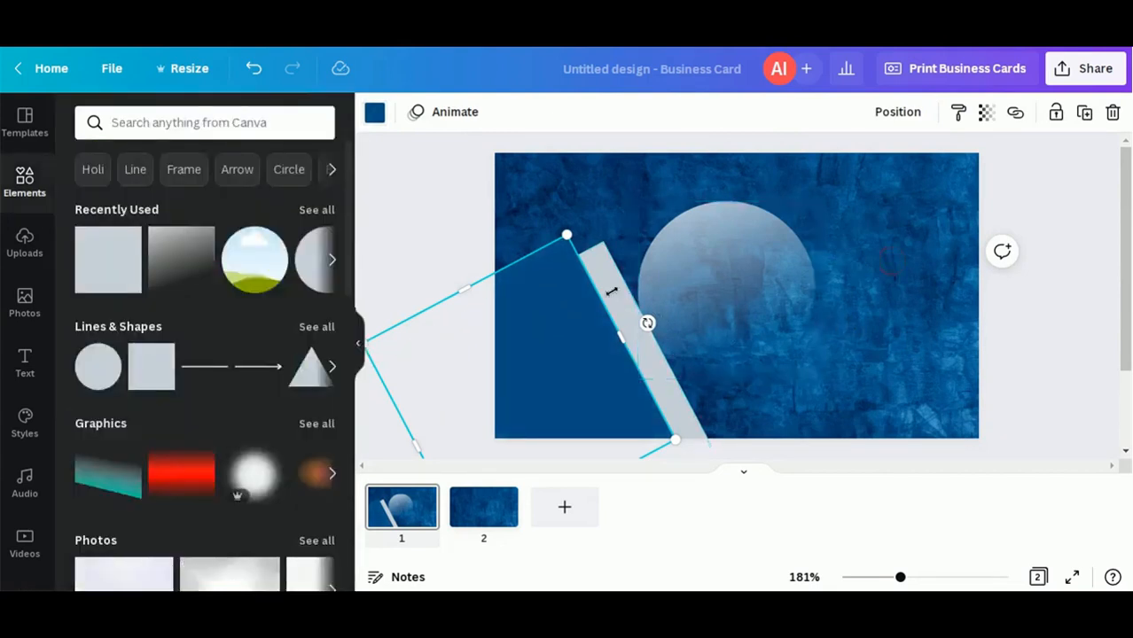
# Recolour the rear tilted square with the last, lighter blue from the photo colours
pyautogui.click(622, 294)
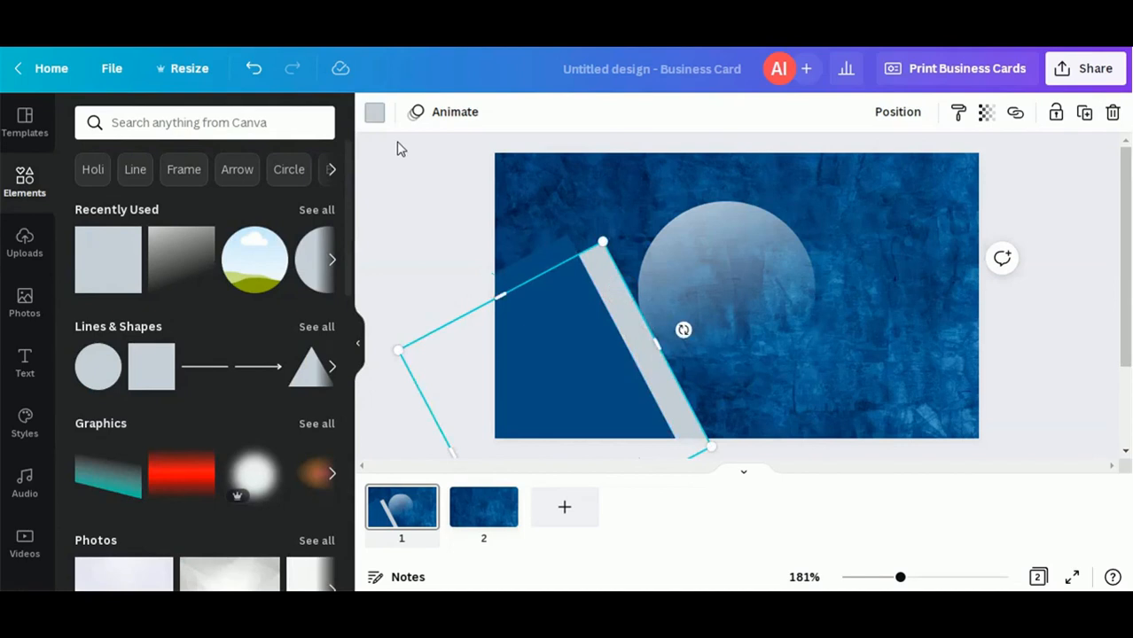
pyautogui.click(375, 121)
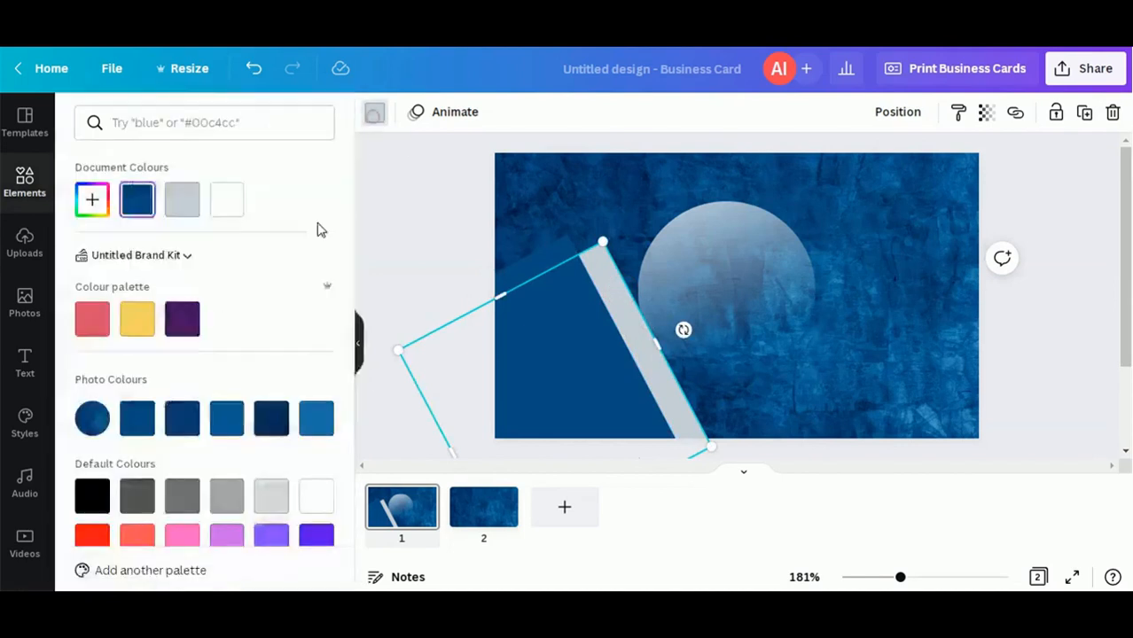
pyautogui.click(318, 416)
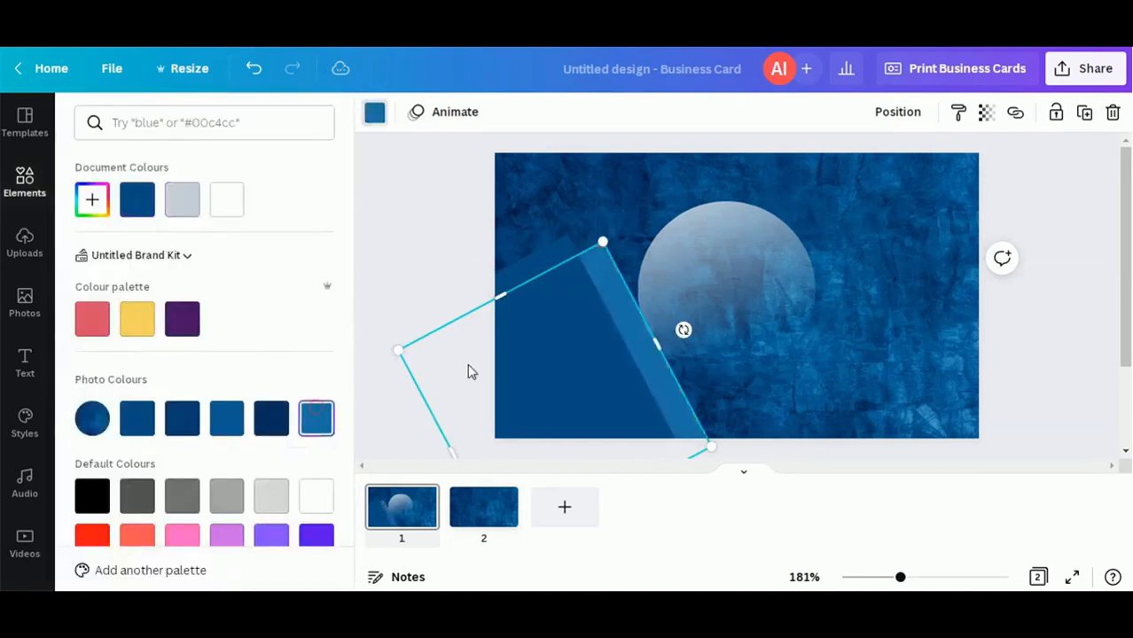
# Select both tilted squares together and set their transparency to 55
pyautogui.click(575, 340)
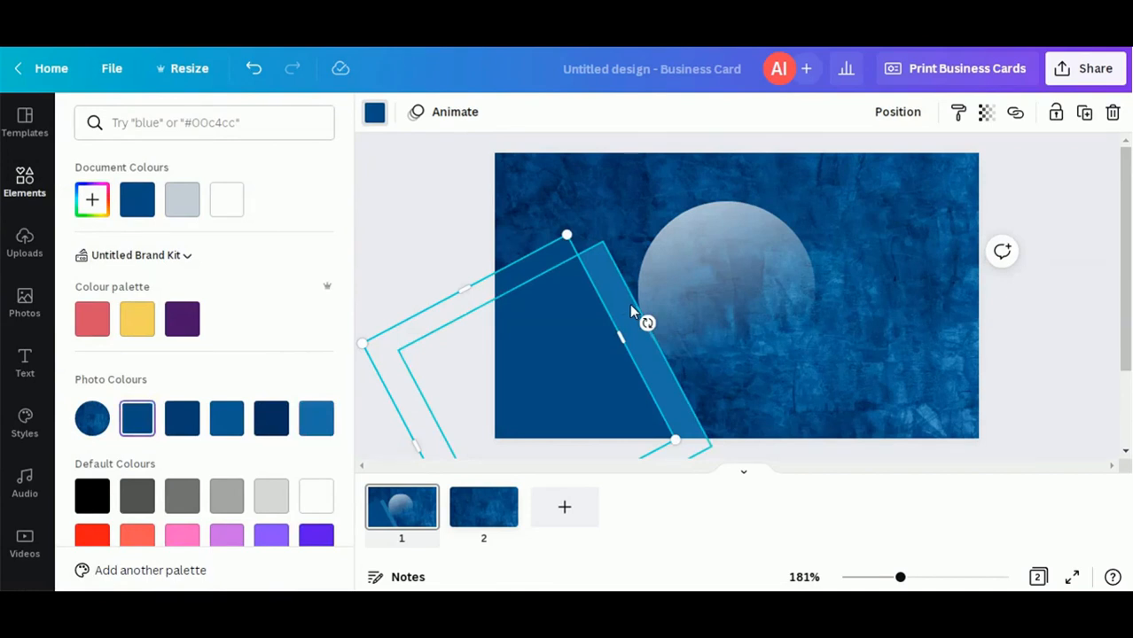
pyautogui.keyDown('shift'); pyautogui.click(631, 310); pyautogui.keyUp('shift')
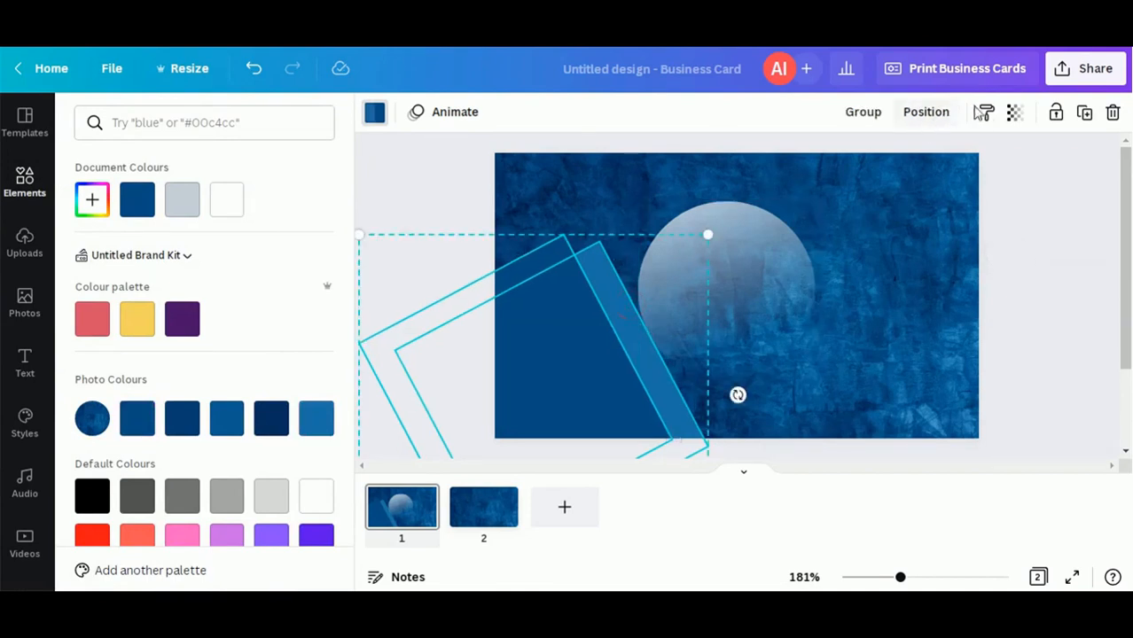
pyautogui.click(1012, 114)
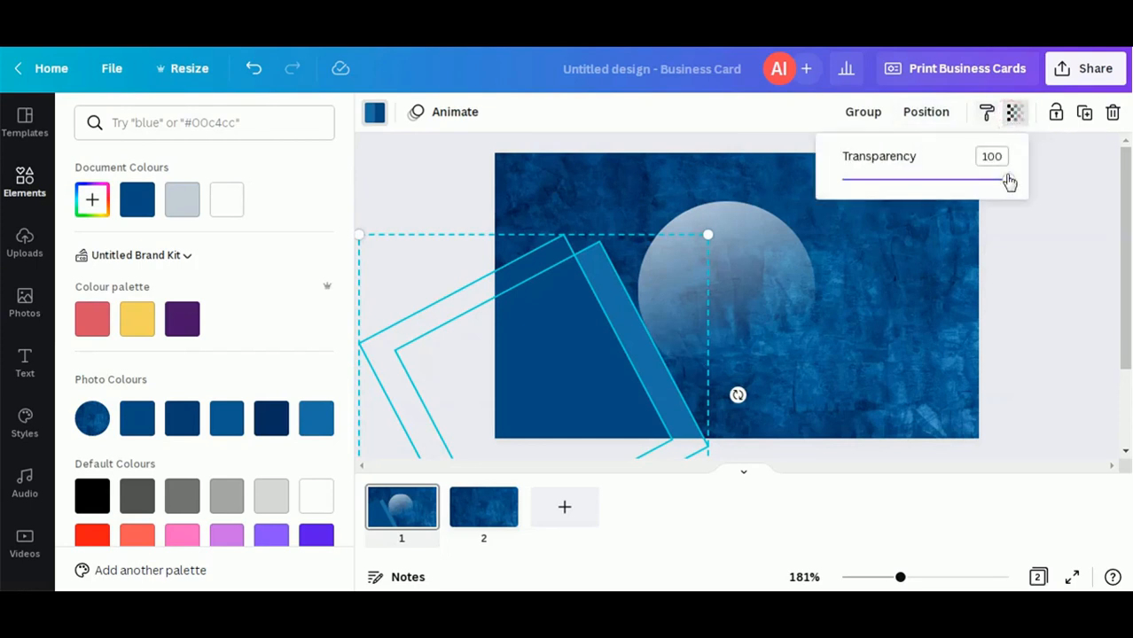
pyautogui.moveTo(1006, 184); pyautogui.dragTo(945, 204)
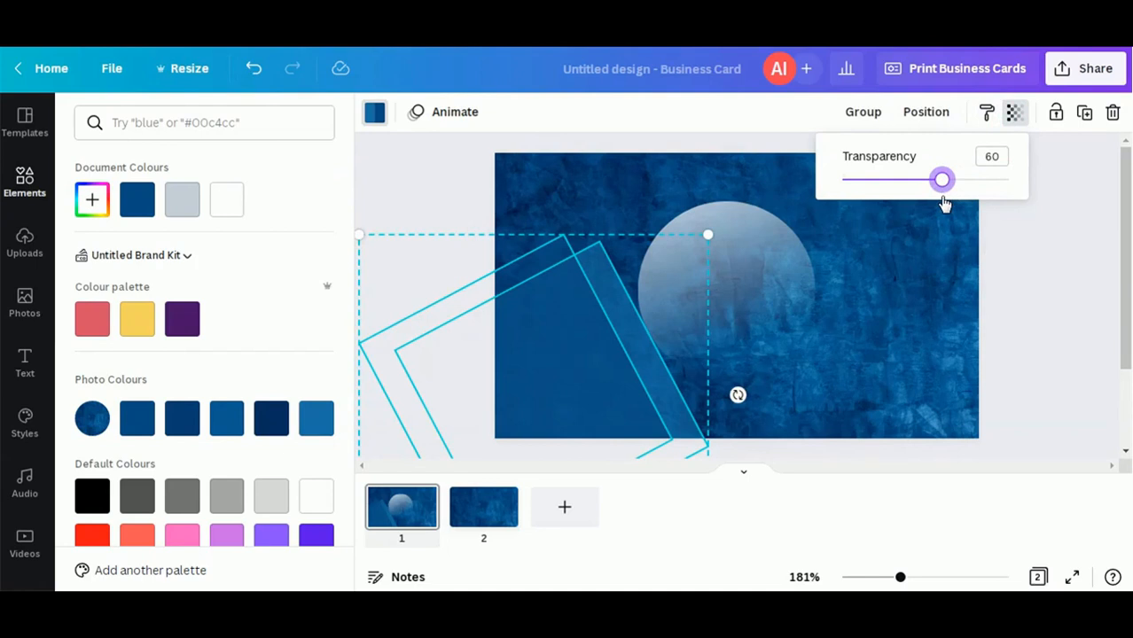
pyautogui.moveTo(945, 204); pyautogui.dragTo(936, 207)
pyautogui.click(1066, 287)
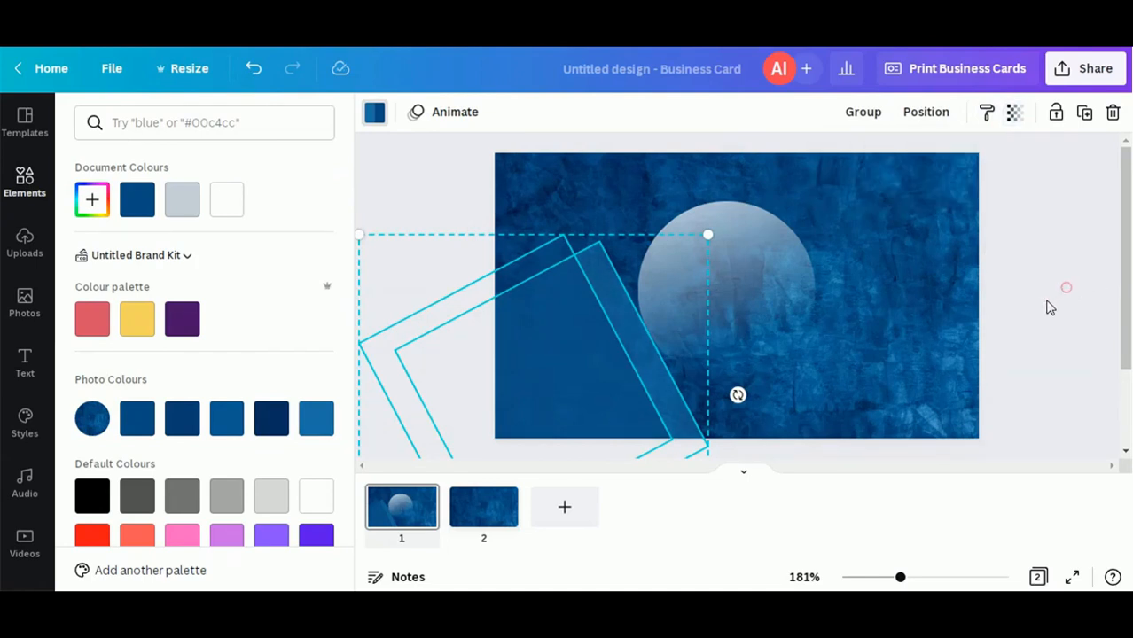
# Move both tilted squares further toward the card's lower-left corner and shift the dark blue one slightly up and left
pyautogui.moveTo(581, 404); pyautogui.dragTo(541, 423)
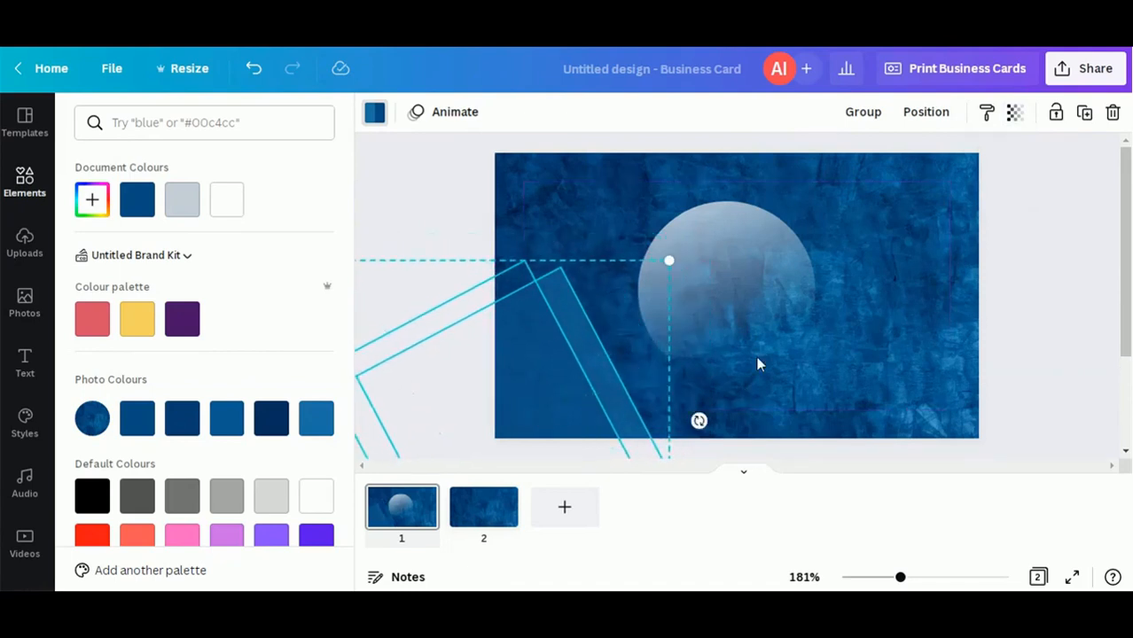
pyautogui.click(1048, 293)
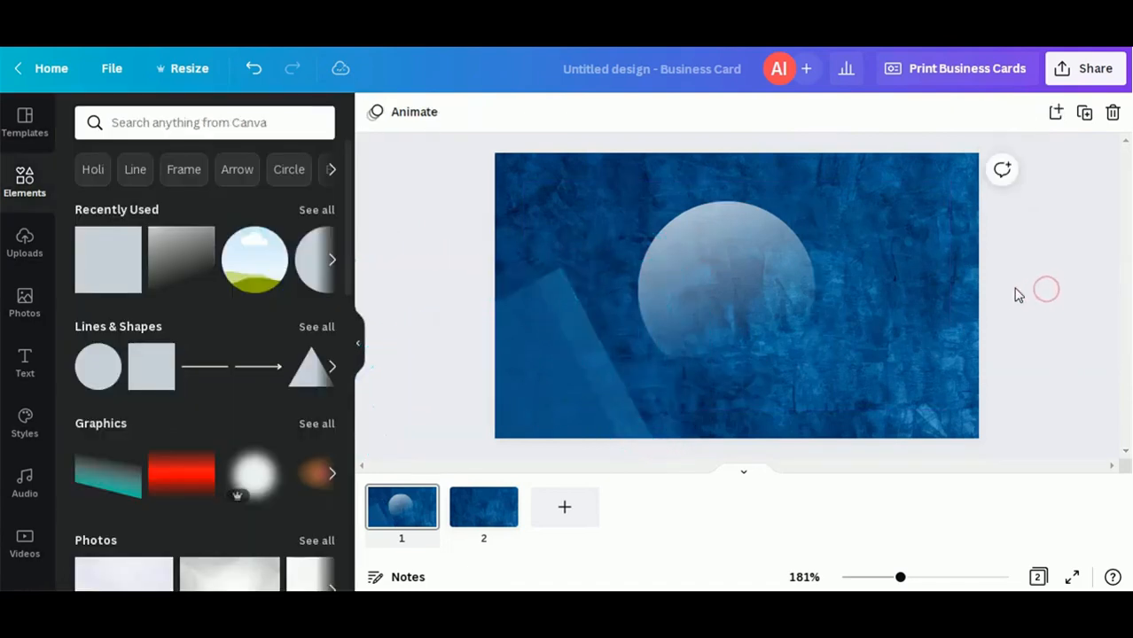
pyautogui.click(536, 361)
pyautogui.moveTo(533, 358)
pyautogui.mouseDown()
pyautogui.moveTo(541, 371)
pyautogui.moveTo(549, 361)
pyautogui.mouseUp()
# Send the dark blue tilted square backward behind the lighter blue one
pyautogui.click(882, 117)
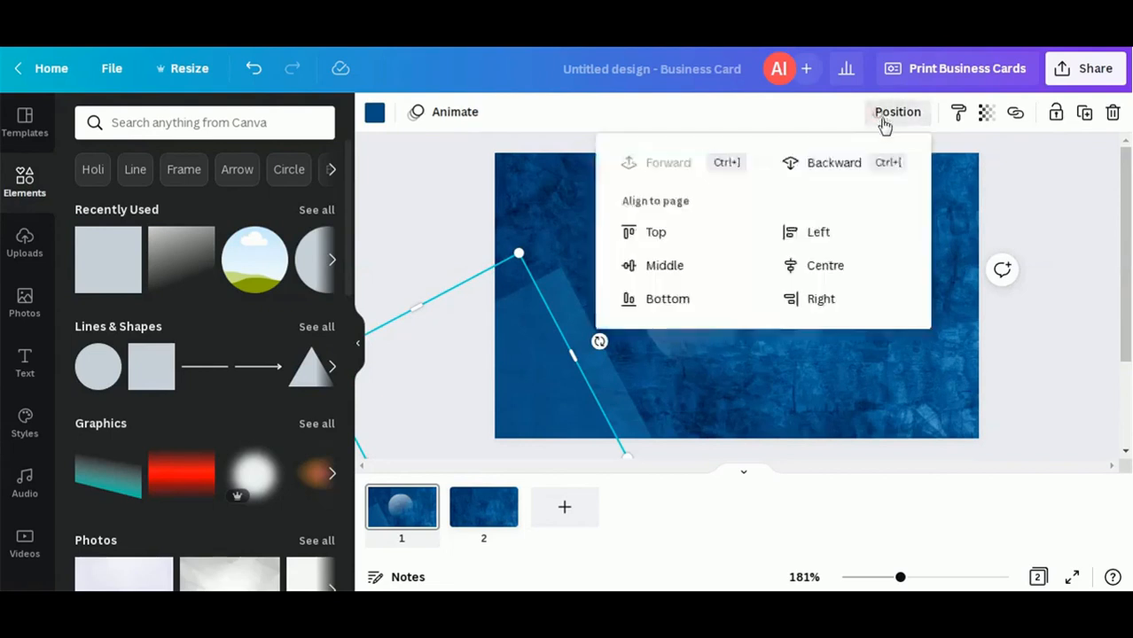
pyautogui.click(849, 166)
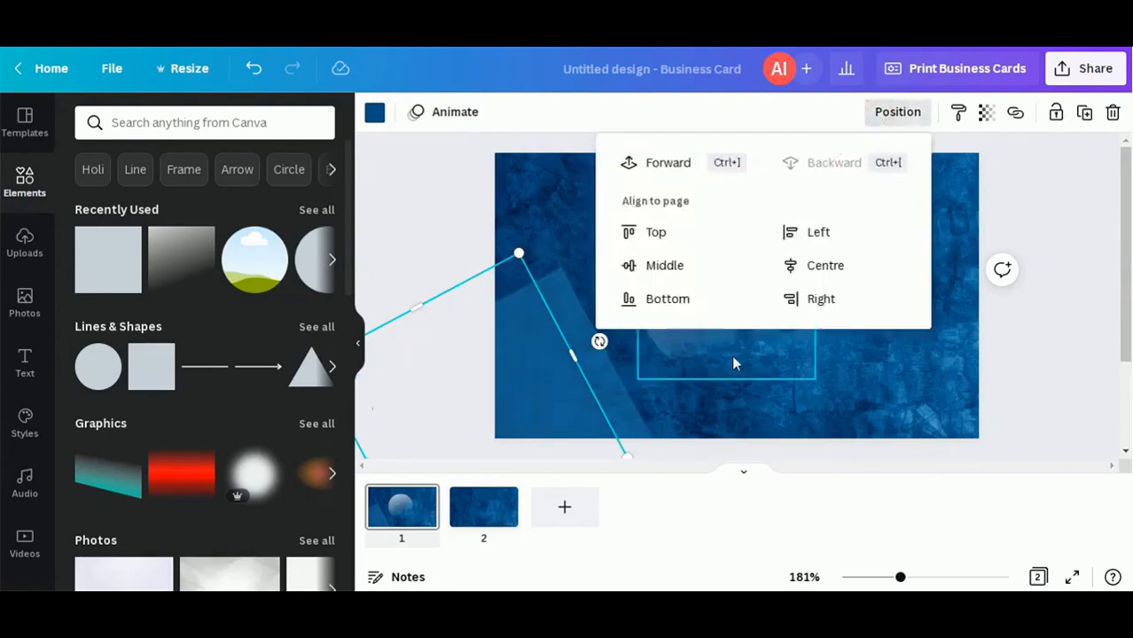
pyautogui.click(1021, 346)
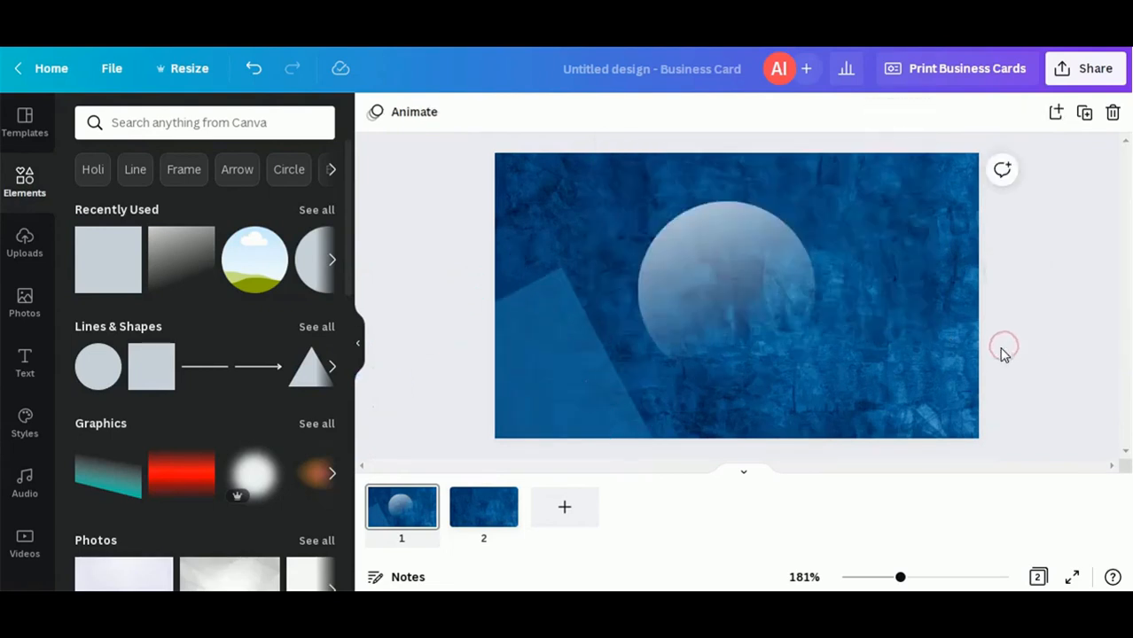
# Raise the transparency value of the dark blue tilted square to make it more opaque
pyautogui.click(529, 379)
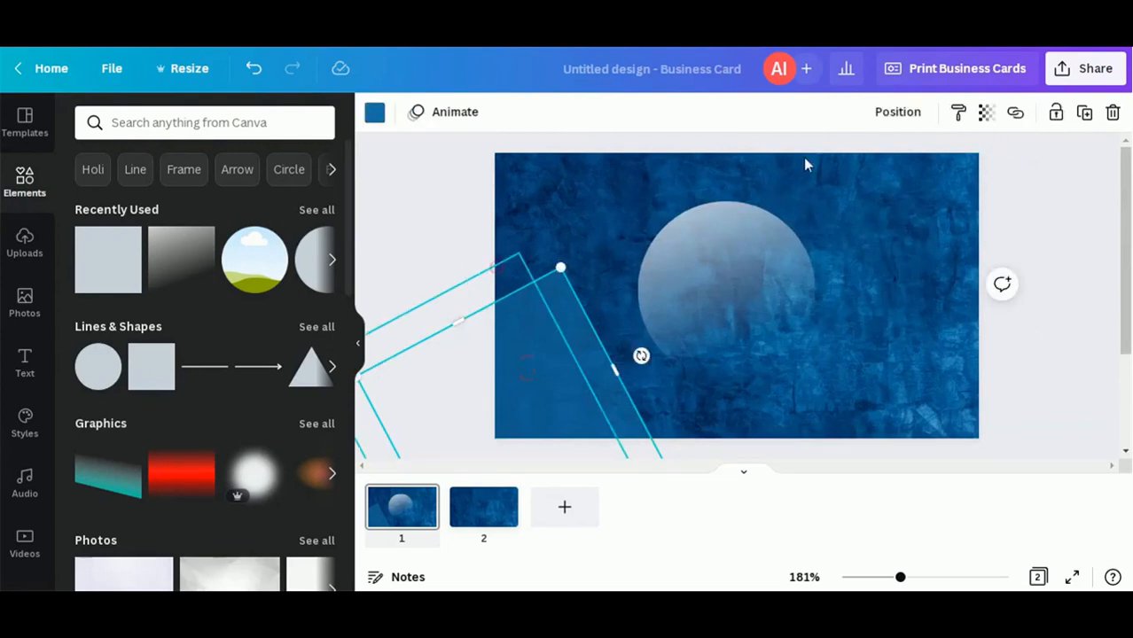
pyautogui.click(984, 115)
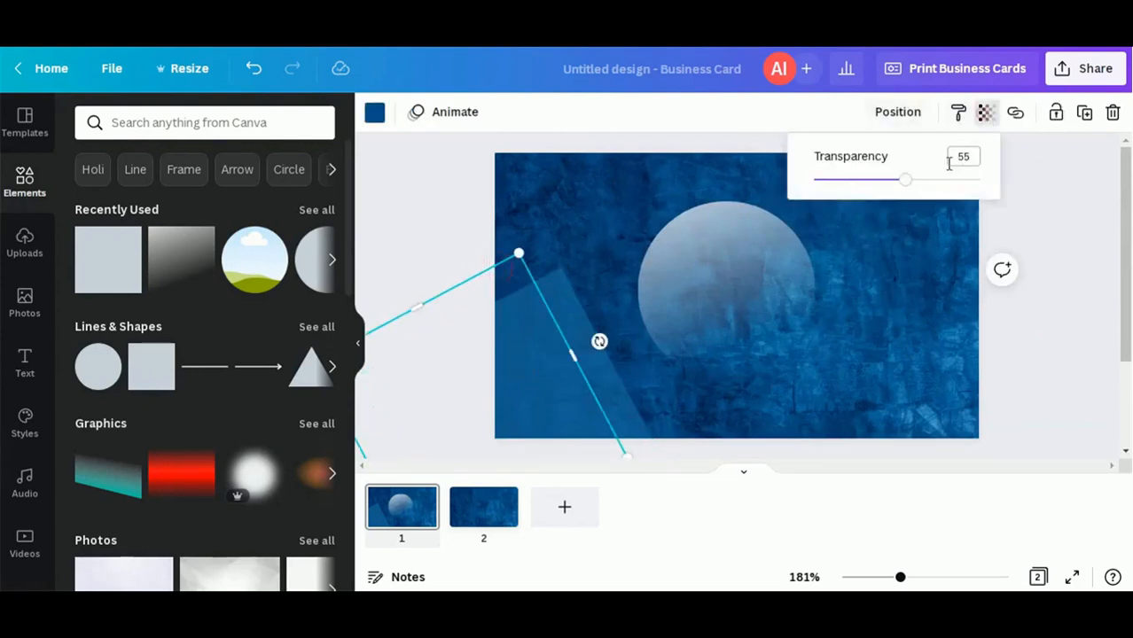
pyautogui.moveTo(908, 187); pyautogui.dragTo(945, 184)
pyautogui.click(1049, 329)
pyautogui.click(1047, 330)
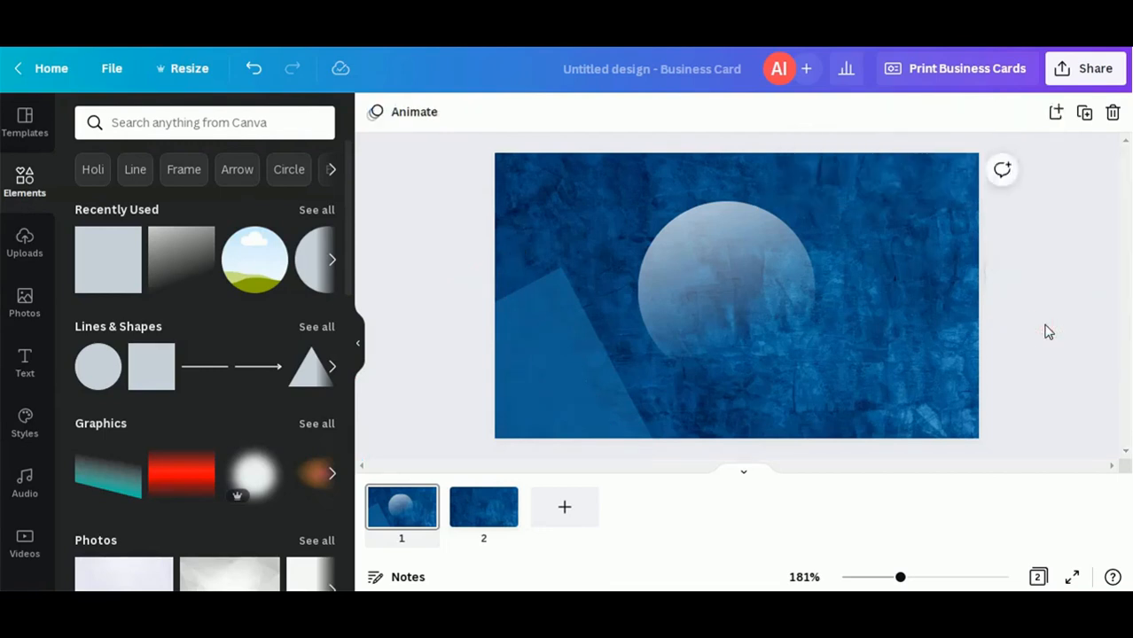
# Duplicate both tilted squares together and place the copies over the card's upper-right corner
pyautogui.click(517, 403)
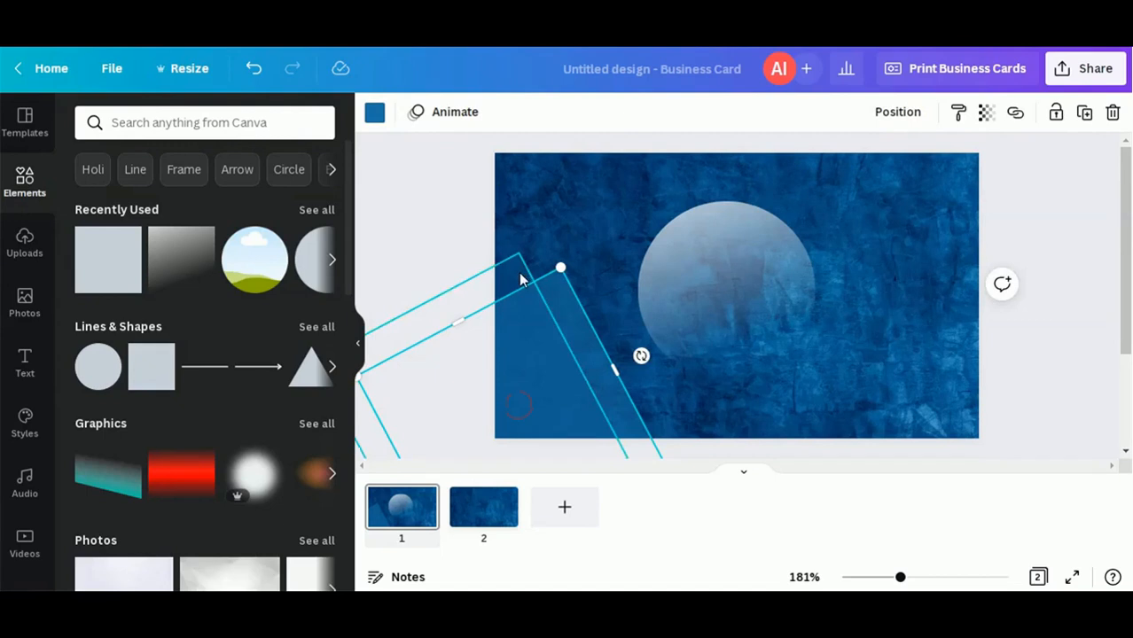
pyautogui.keyDown('shift'); pyautogui.click(522, 280); pyautogui.keyUp('shift')
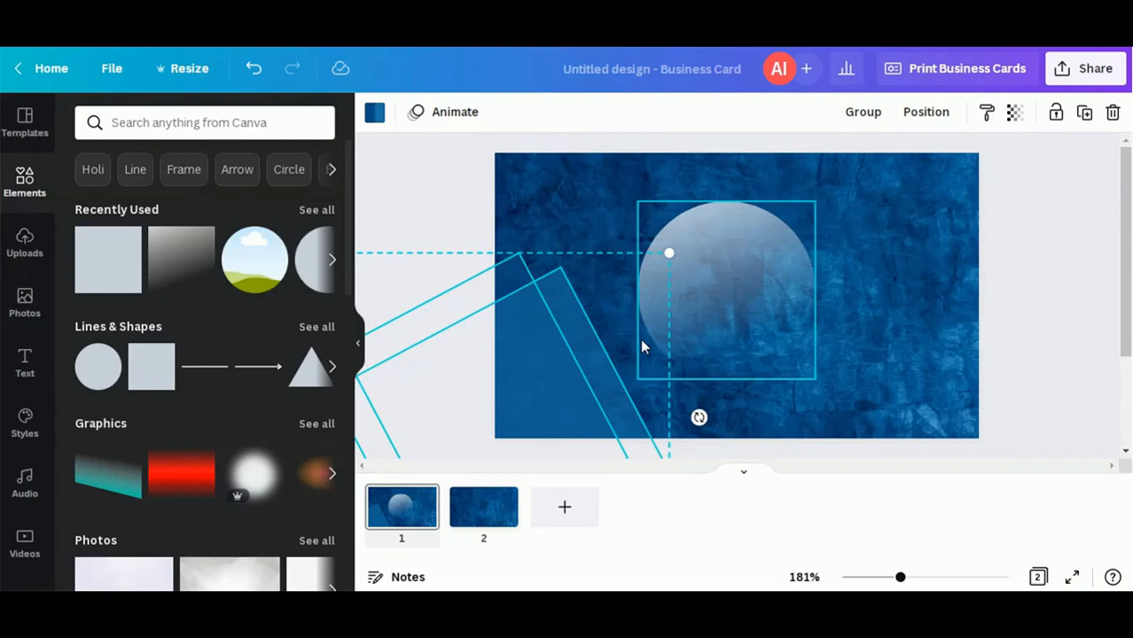
pyautogui.hotkey('ctrl', 'd')
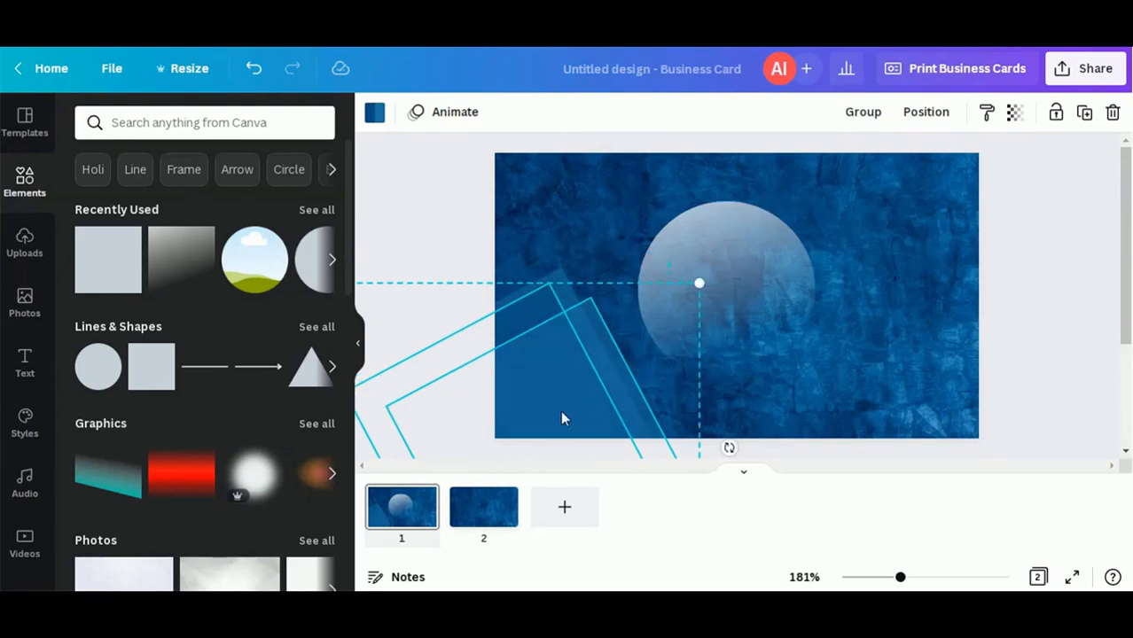
pyautogui.moveTo(561, 413); pyautogui.dragTo(1033, 136)
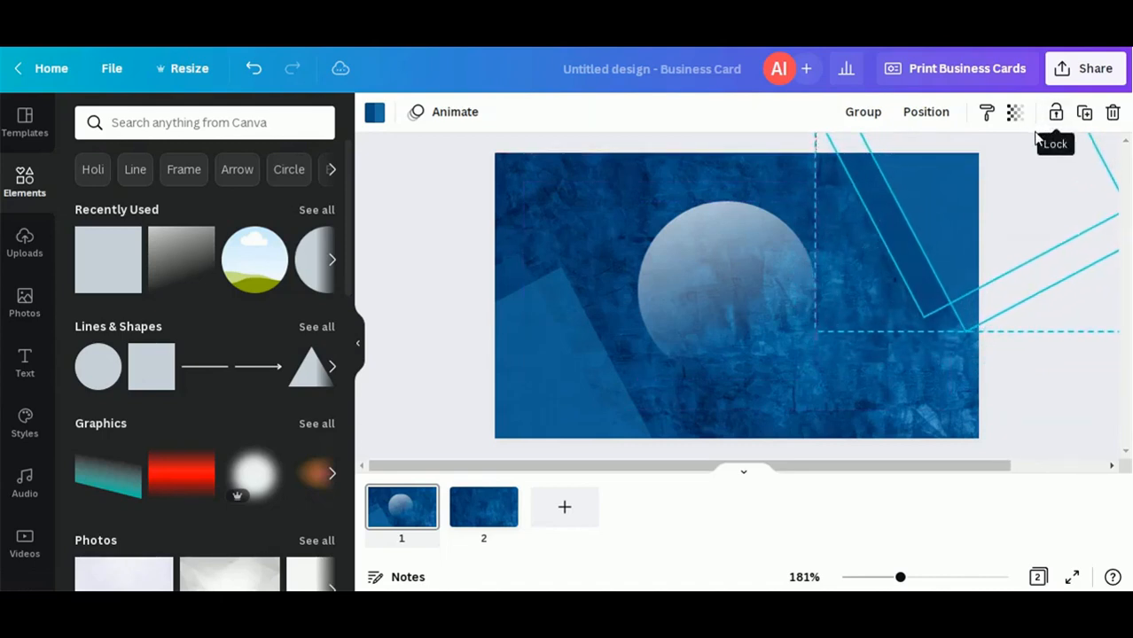
pyautogui.click(1044, 378)
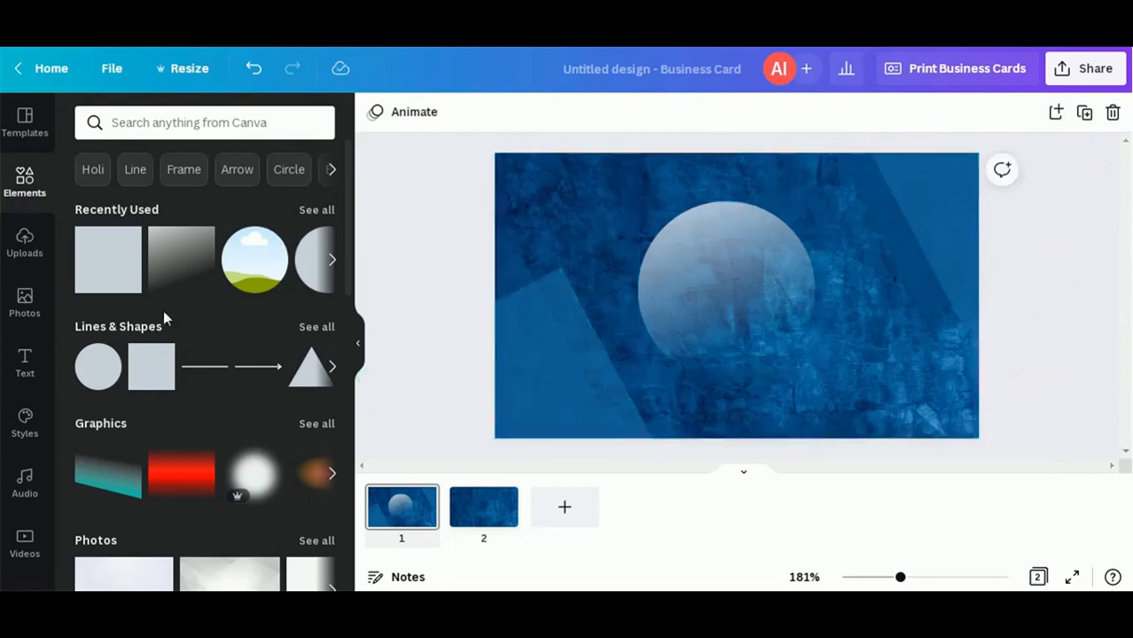
# Search the elements for "logo" and insert the black swirl graphic with the blue stroke on page 1
pyautogui.click(140, 126)
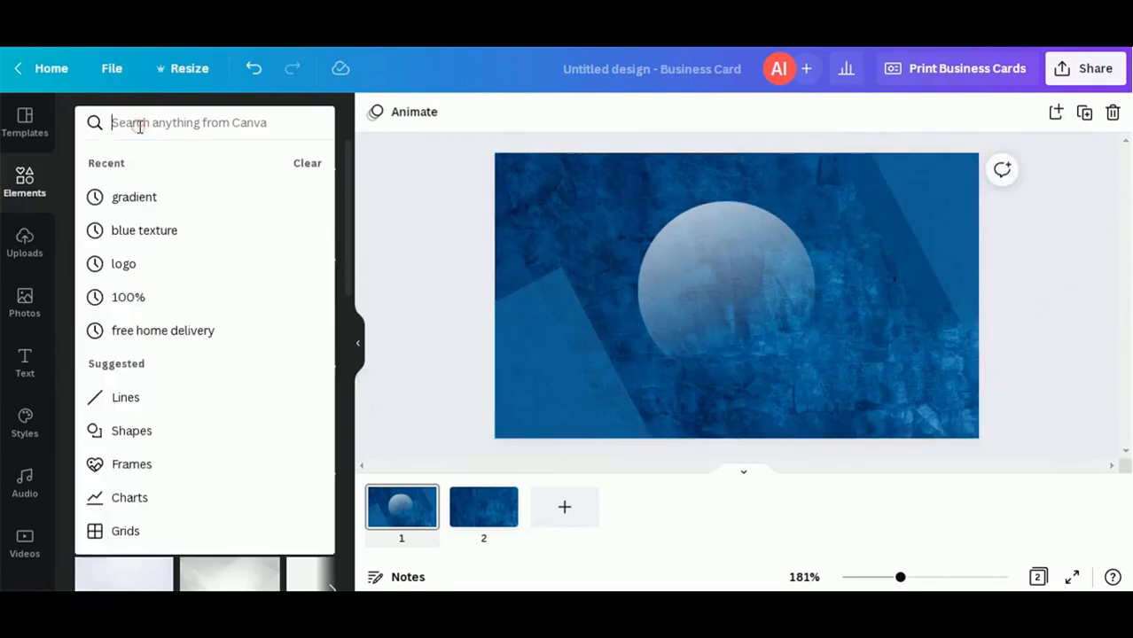
pyautogui.write('logo')
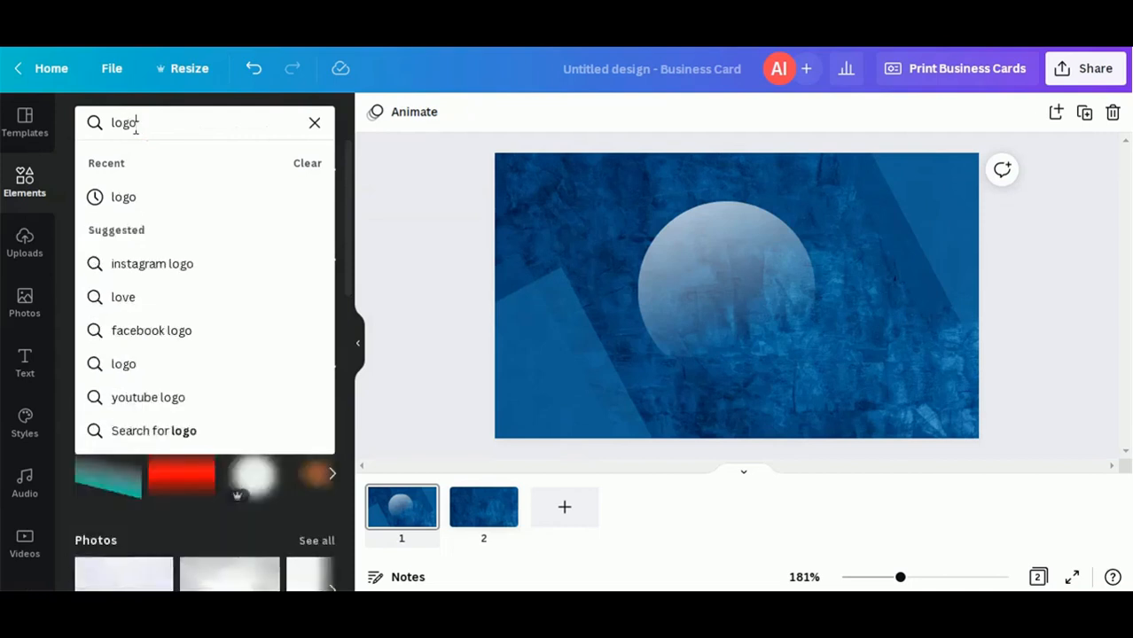
pyautogui.press('Return')
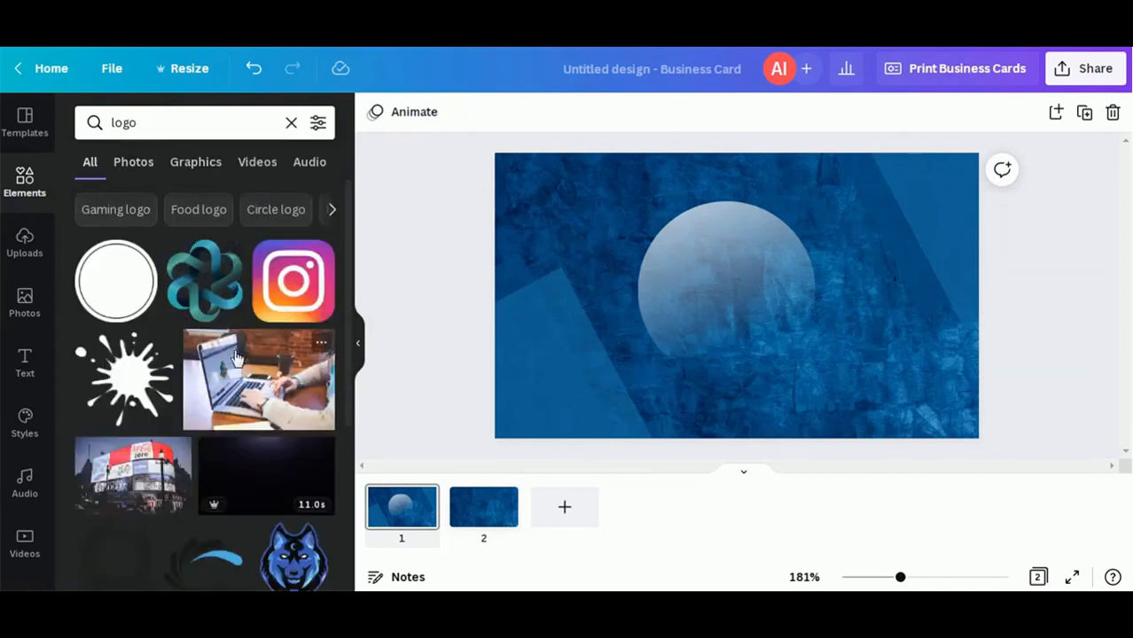
pyautogui.scroll(-1, 229, 379)
pyautogui.scroll(-2, 229, 378)
pyautogui.click(195, 321)
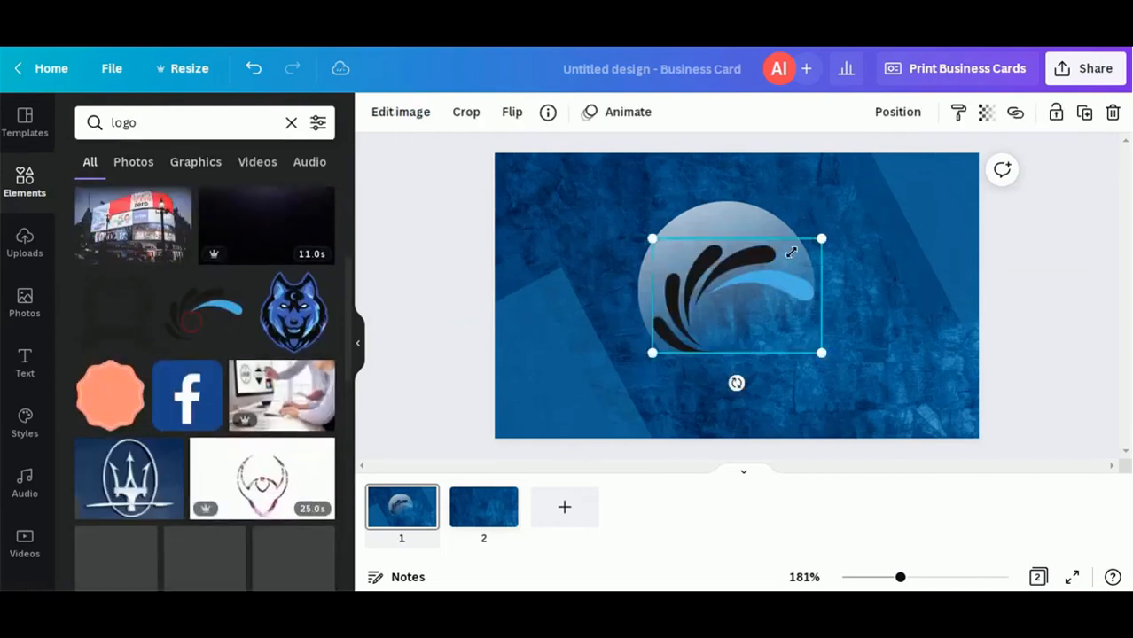
# Shrink the swirl logo and position it inside the upper part of the gradient circle
pyautogui.moveTo(821, 239); pyautogui.dragTo(721, 271)
pyautogui.click(770, 325)
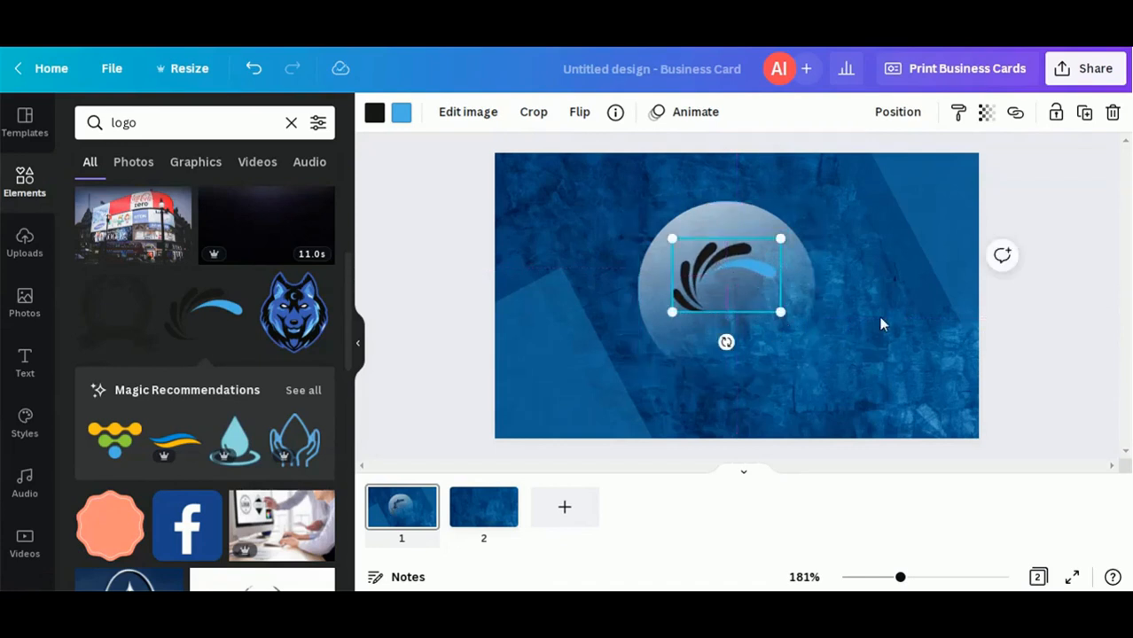
pyautogui.click(851, 323)
# Add a text box reading "COMPANY" on page 1 and set its font to Anton
pyautogui.click(741, 335)
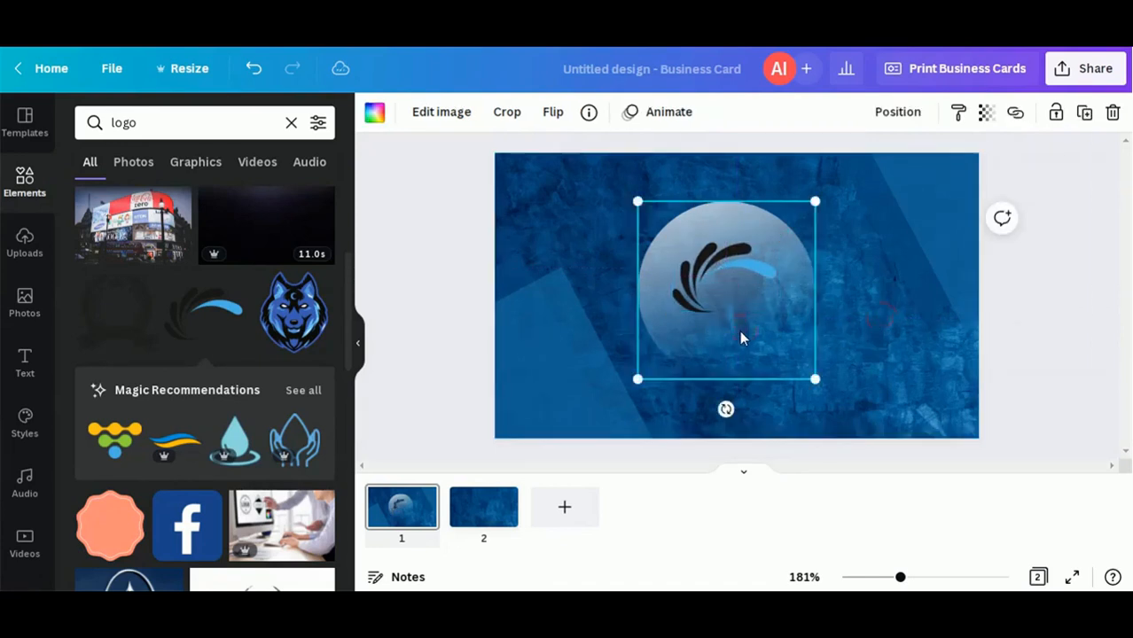
pyautogui.press('t')
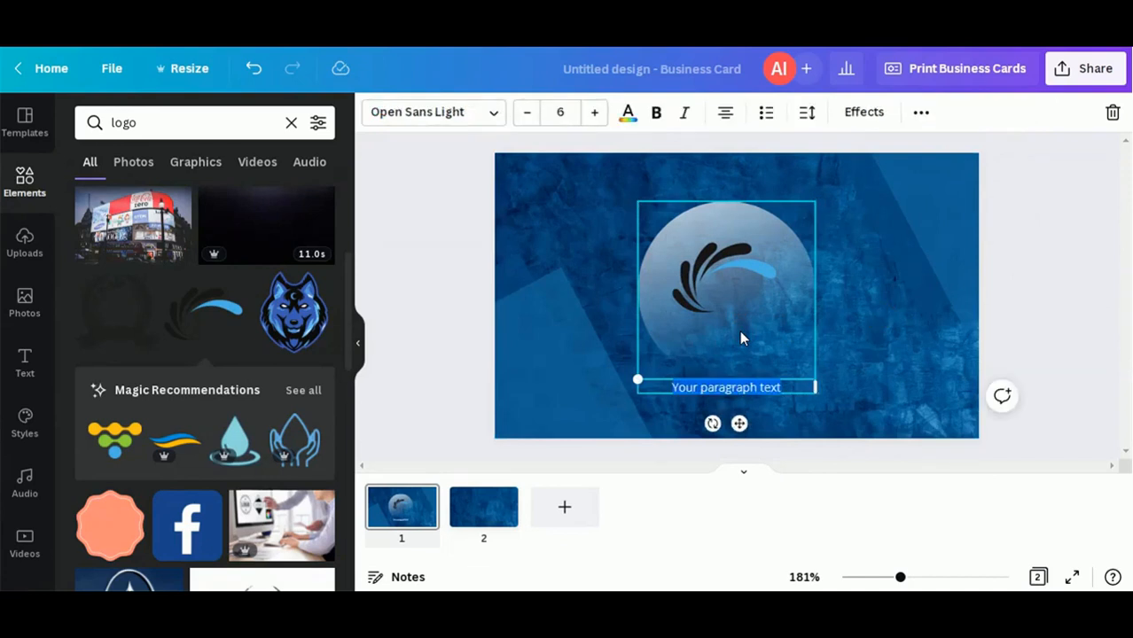
pyautogui.write('COMPANY')
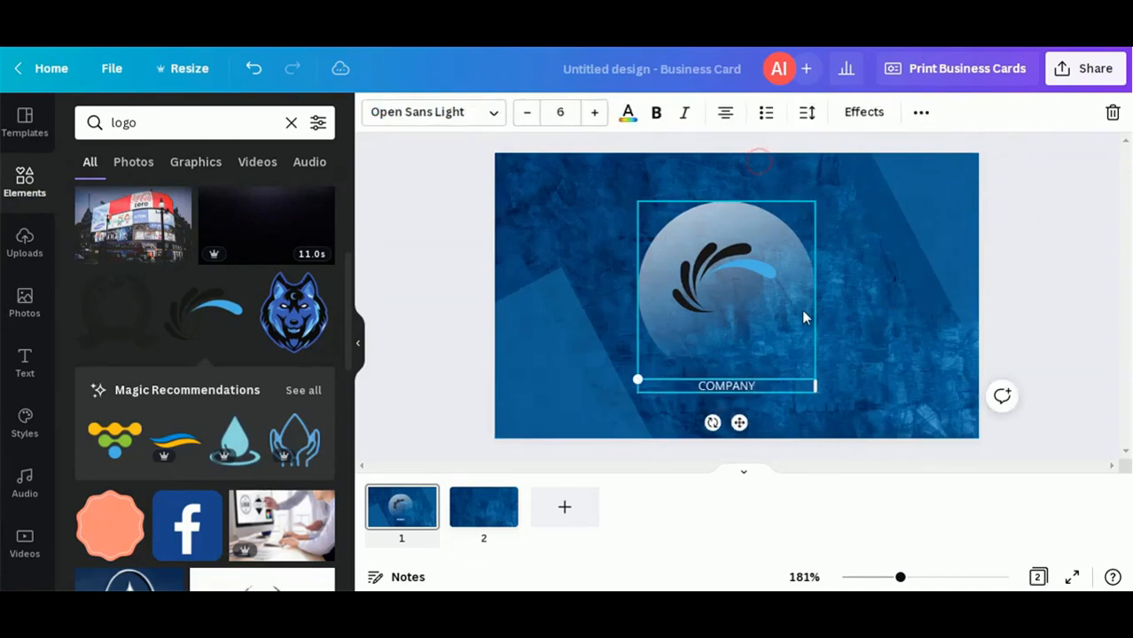
pyautogui.click(496, 114)
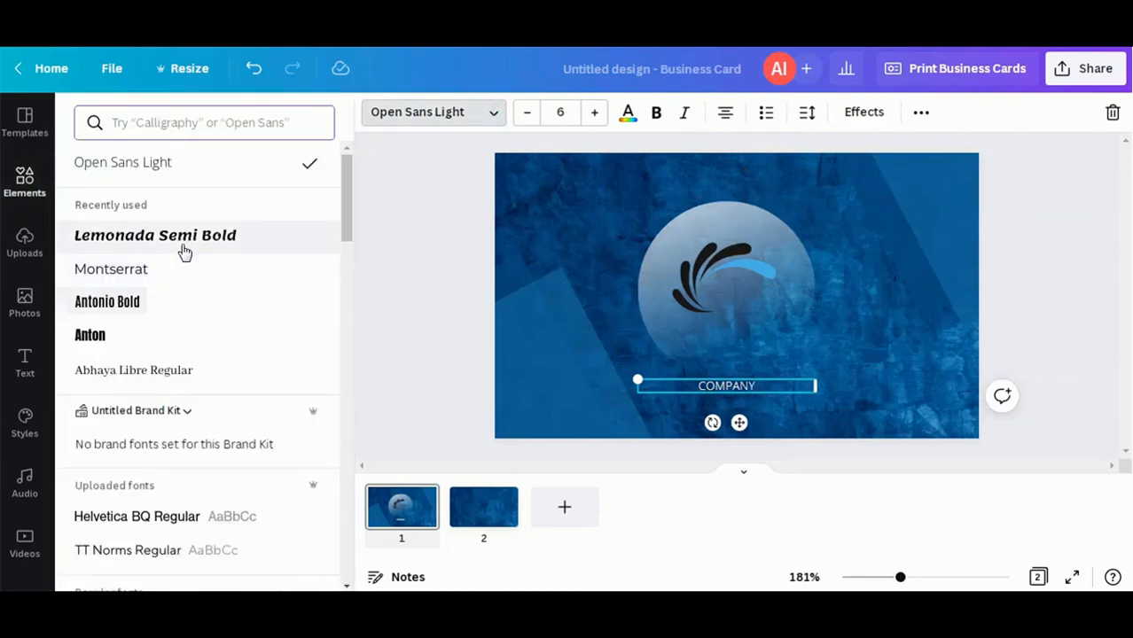
pyautogui.click(167, 335)
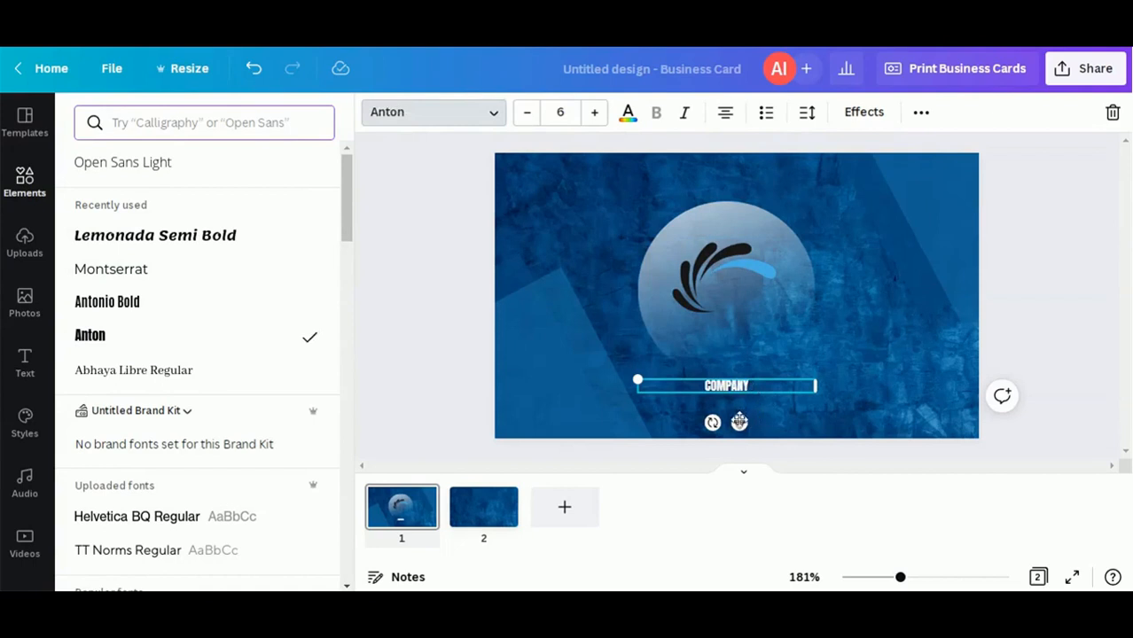
# Move the COMPANY text onto the circle at the logo's lower edge and set its font size to 11
pyautogui.moveTo(739, 423); pyautogui.dragTo(749, 339)
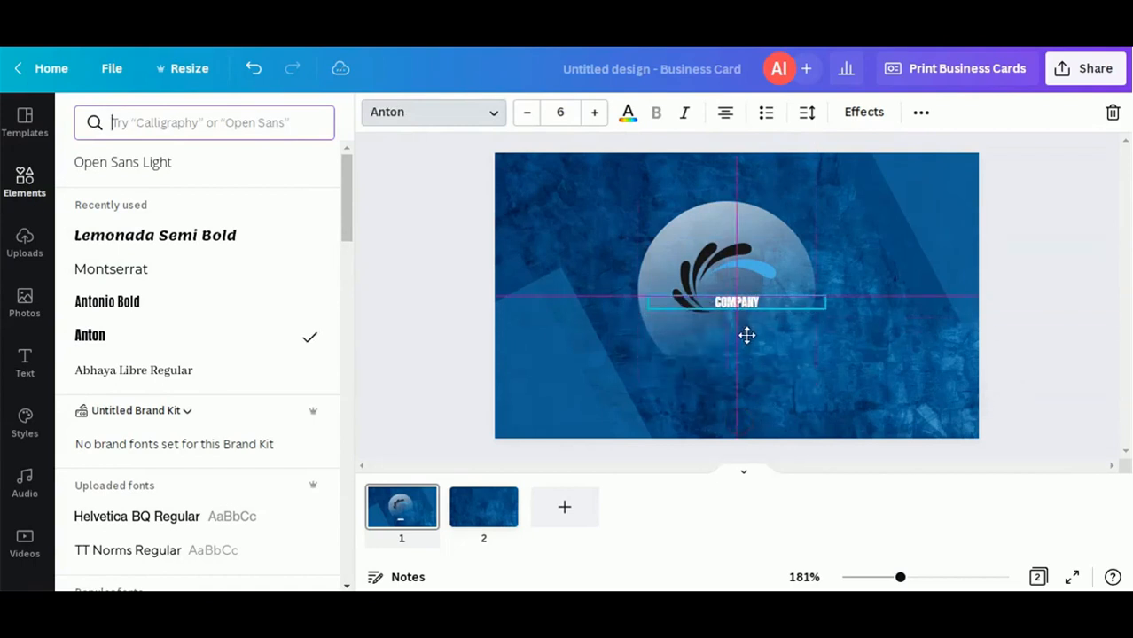
pyautogui.click(594, 114)
pyautogui.click(594, 113)
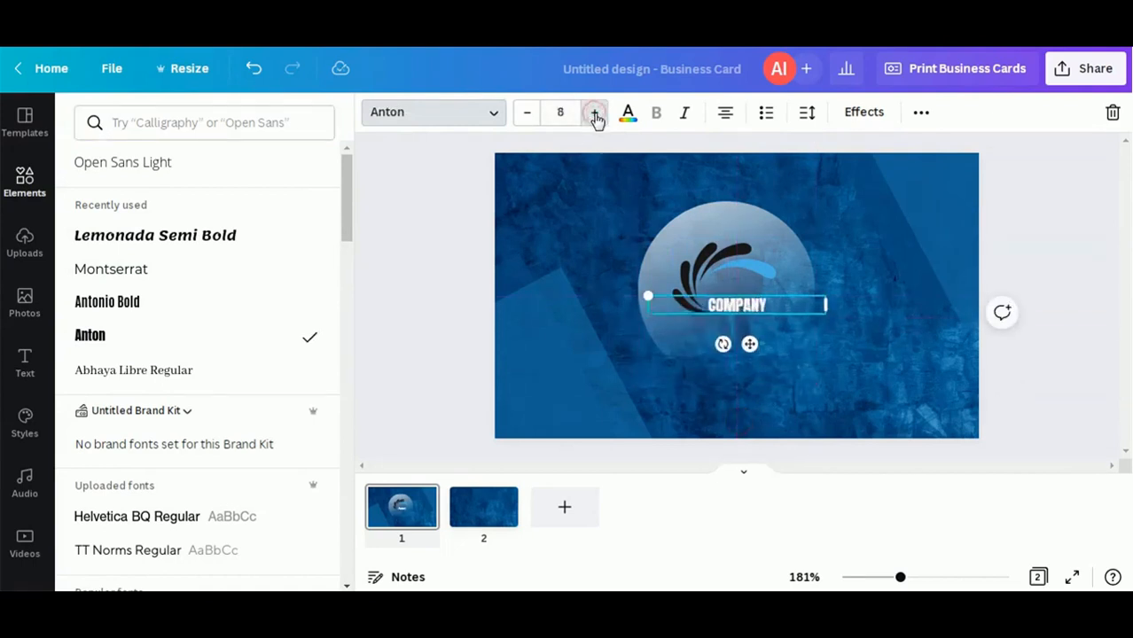
pyautogui.click(593, 113)
pyautogui.click(593, 114)
pyautogui.click(594, 114)
pyautogui.click(594, 113)
pyautogui.click(593, 113)
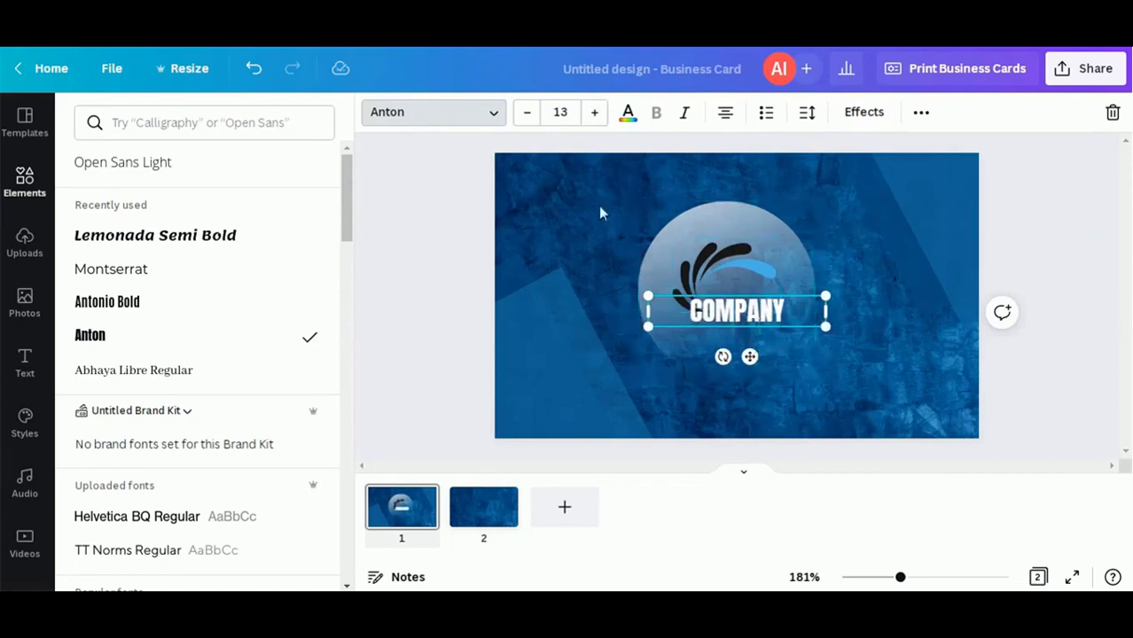
pyautogui.click(523, 115)
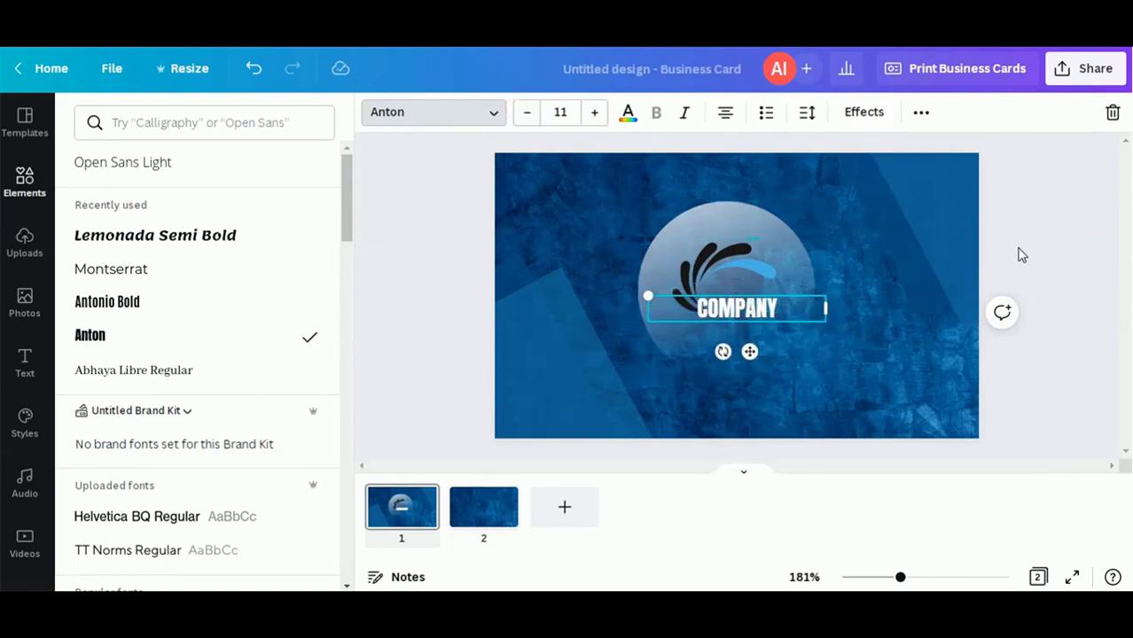
# Nudge the COMPANY text slightly right and up on page 1 so it sits against the swirl logo's lower end
pyautogui.click(481, 223)
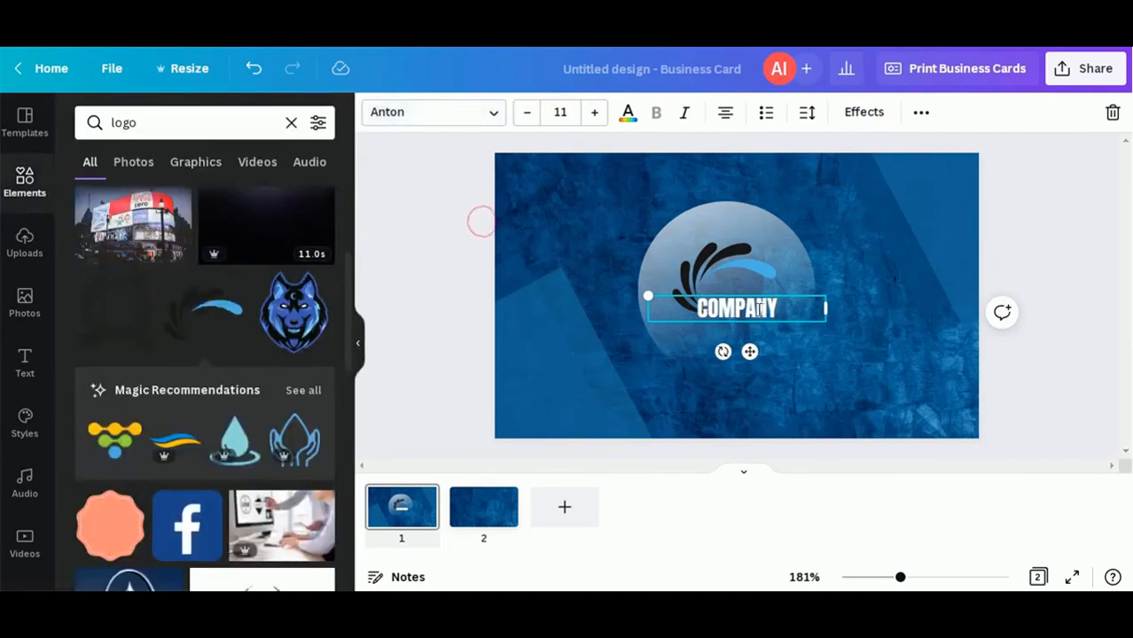
pyautogui.click(831, 383)
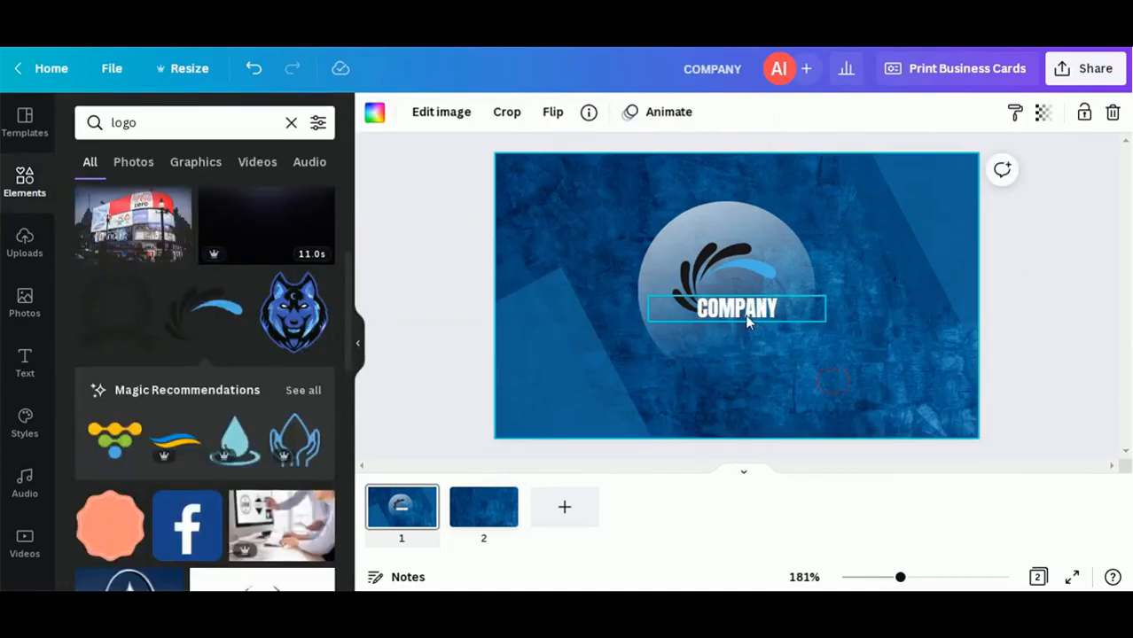
pyautogui.moveTo(746, 313); pyautogui.dragTo(754, 309)
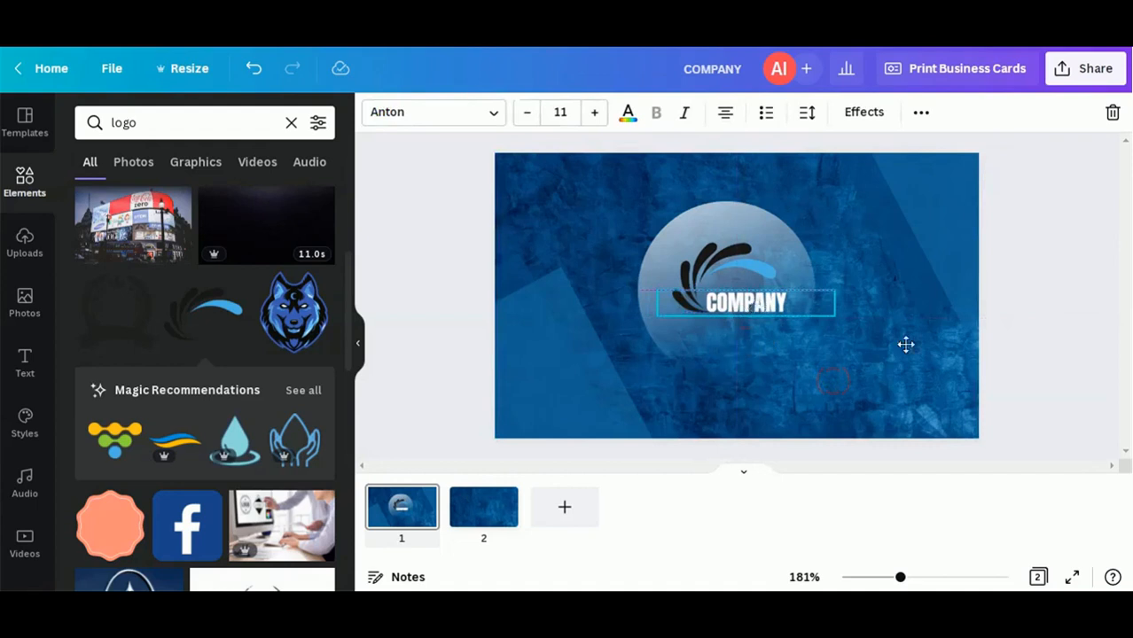
pyautogui.click(1070, 420)
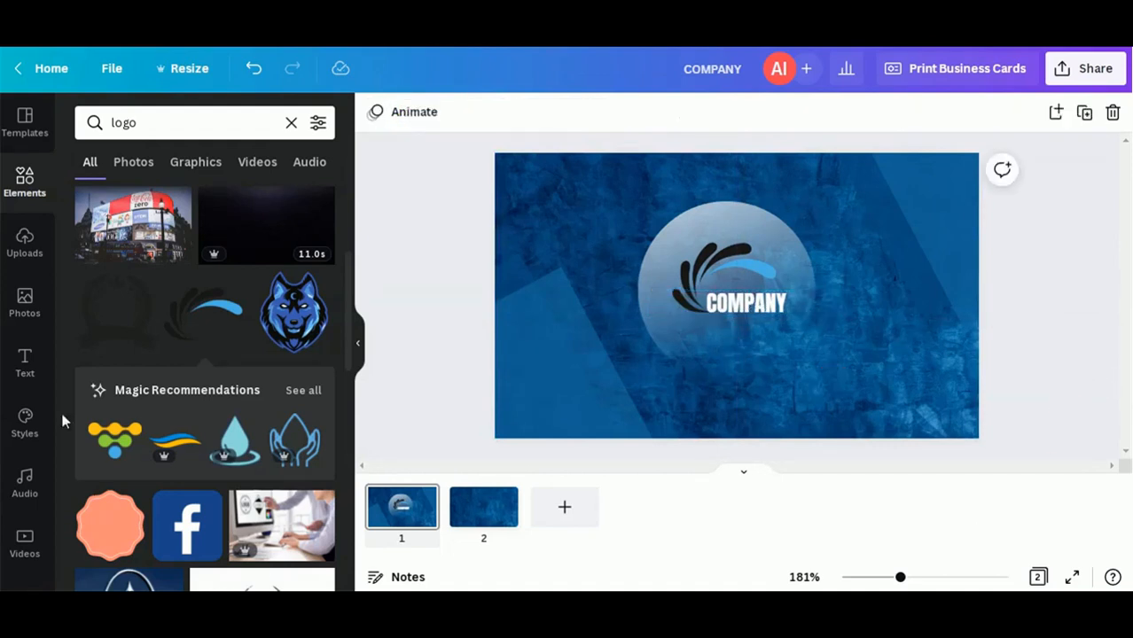
# Examine the layout of page 2 in the finished reference business card
pyautogui.click(479, 514)
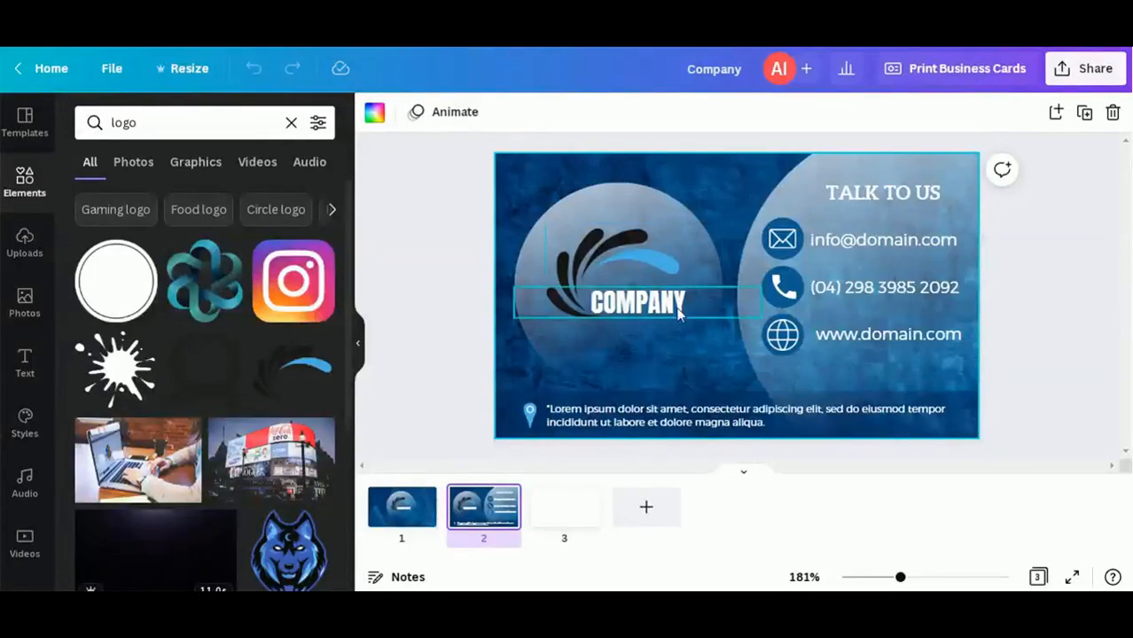
pyautogui.click(359, 350)
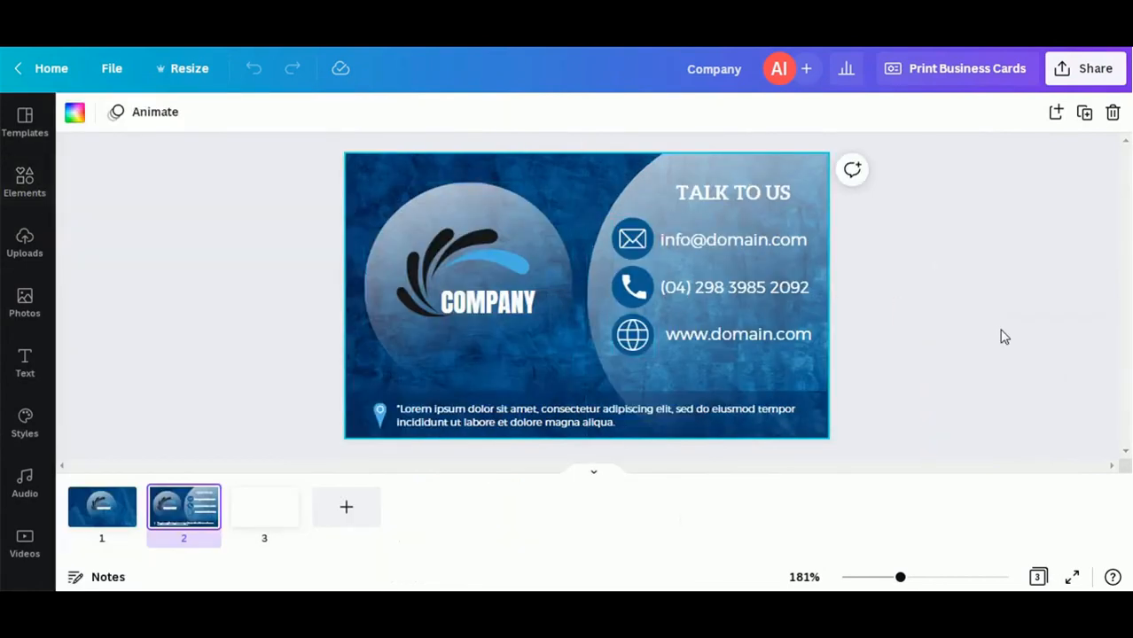
pyautogui.click(943, 333)
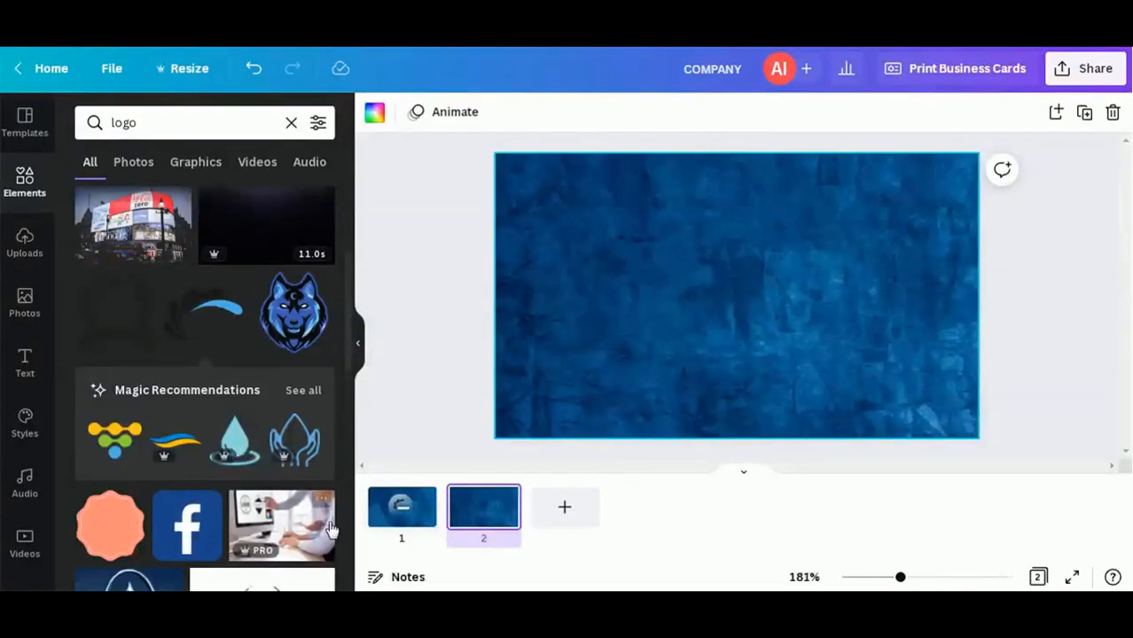
# Copy the circle, swirl logo and COMPANY text from page 1 to page 2 and move them to the card's left half
pyautogui.click(402, 511)
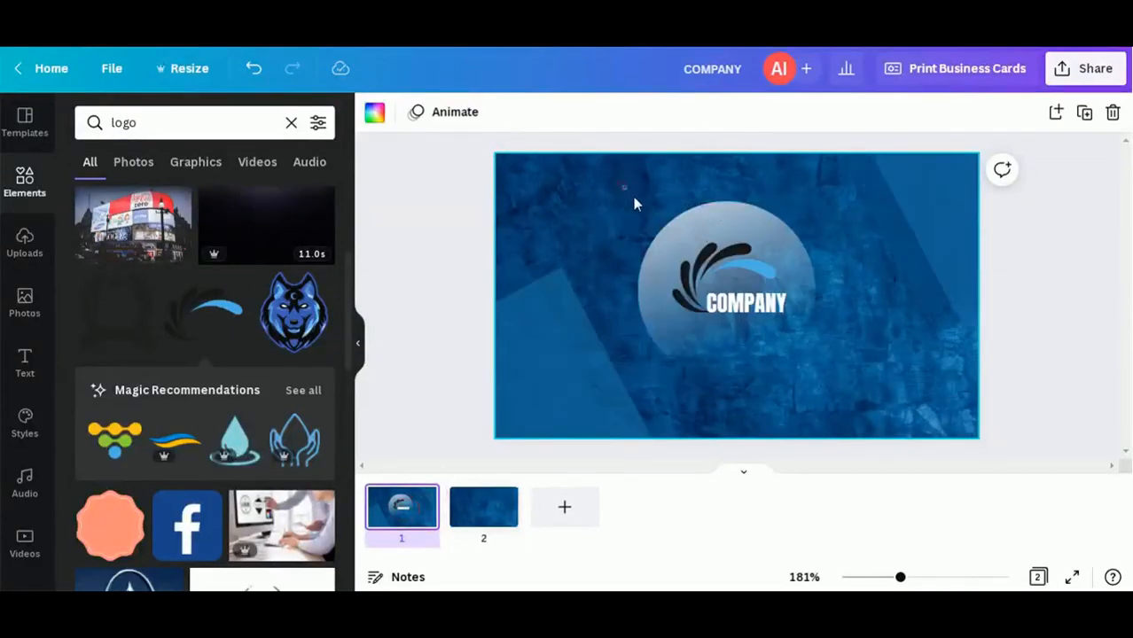
pyautogui.moveTo(624, 187); pyautogui.dragTo(849, 378)
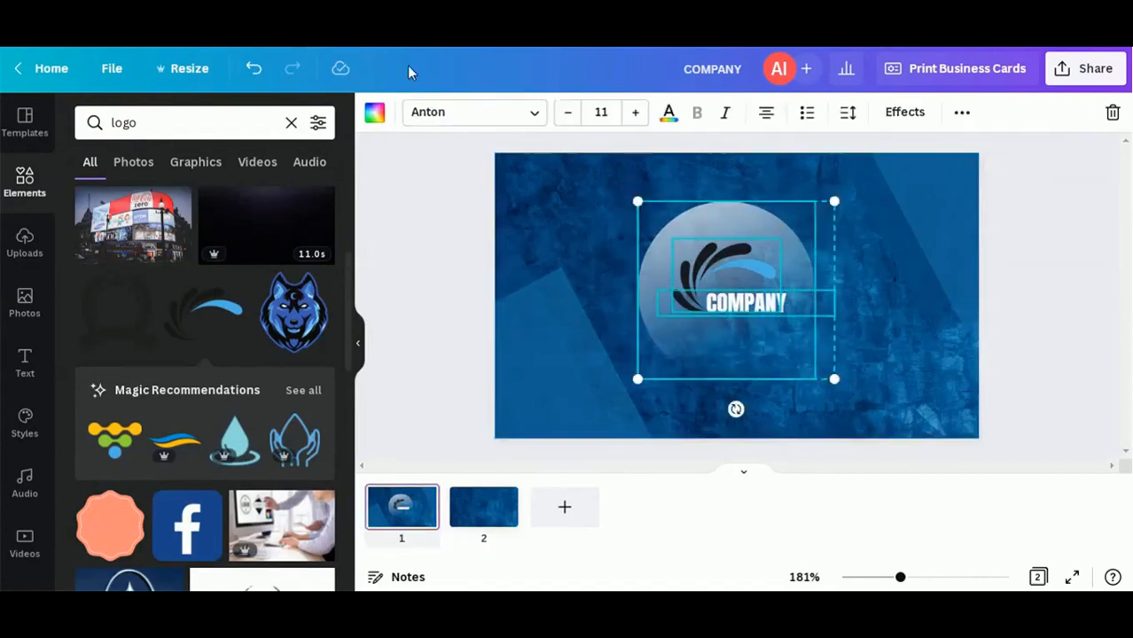
pyautogui.click(490, 517)
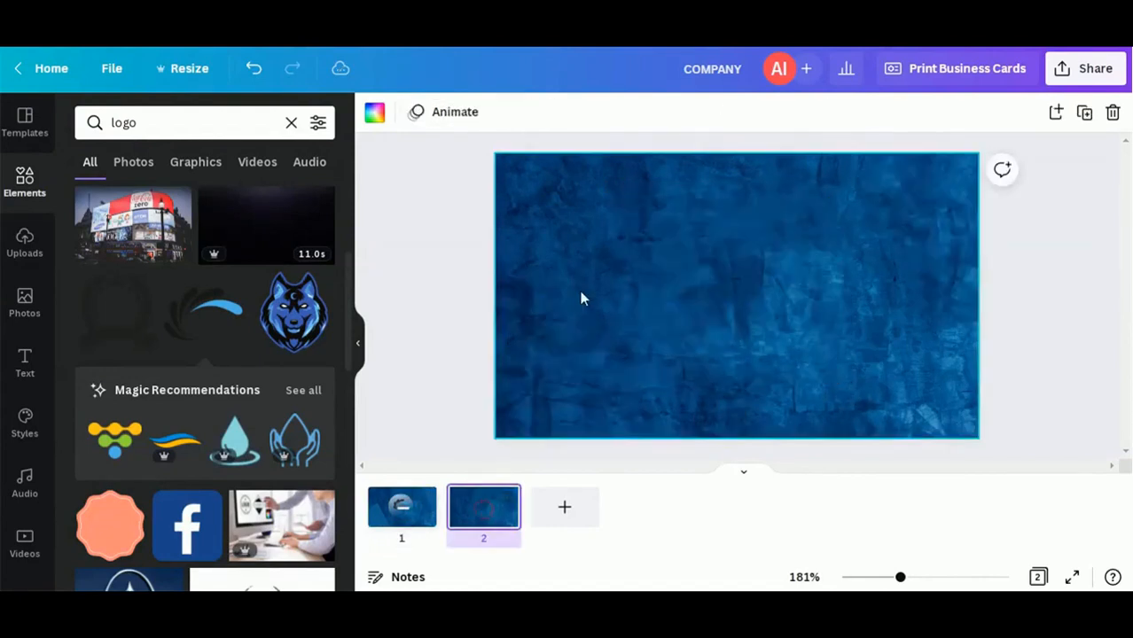
pyautogui.click(596, 277)
pyautogui.hotkey('ctrl', 'v')
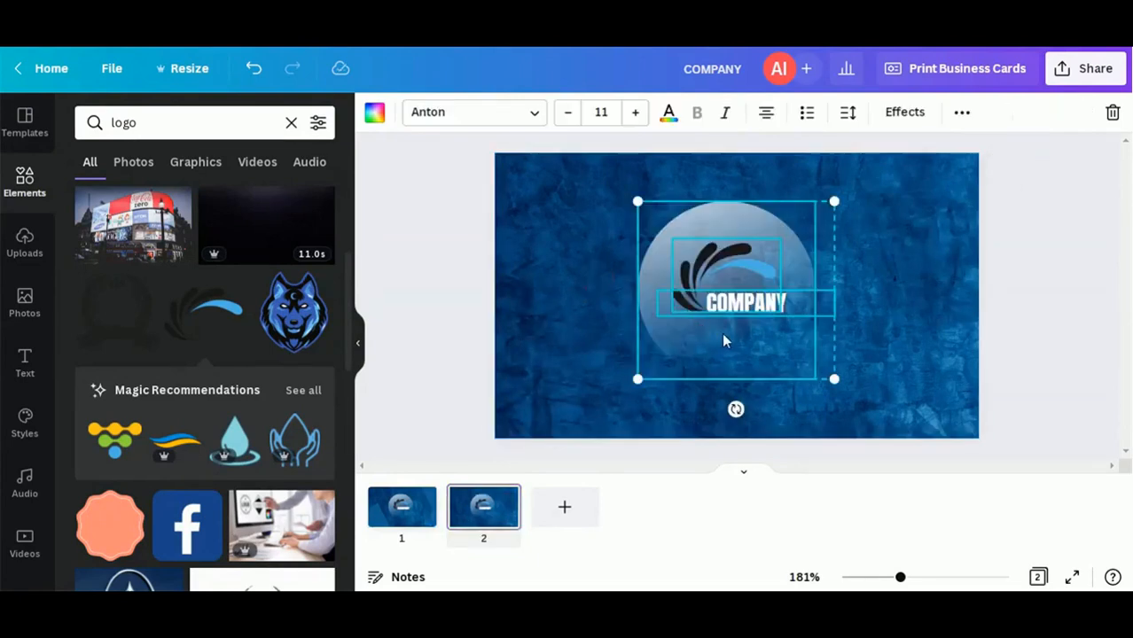
pyautogui.moveTo(710, 340); pyautogui.dragTo(609, 334)
pyautogui.click(810, 309)
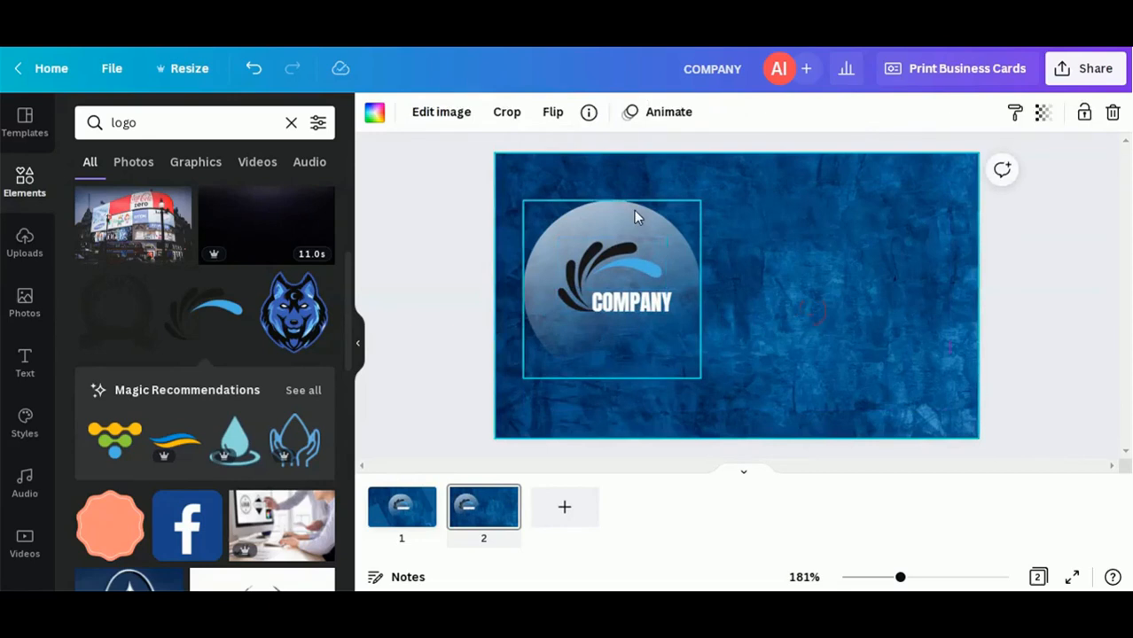
# Duplicate the gradient circle on page 2, move the copy to the card's right half and enlarge it beyond the card edges
pyautogui.click(634, 210)
pyautogui.moveTo(630, 217); pyautogui.dragTo(649, 230)
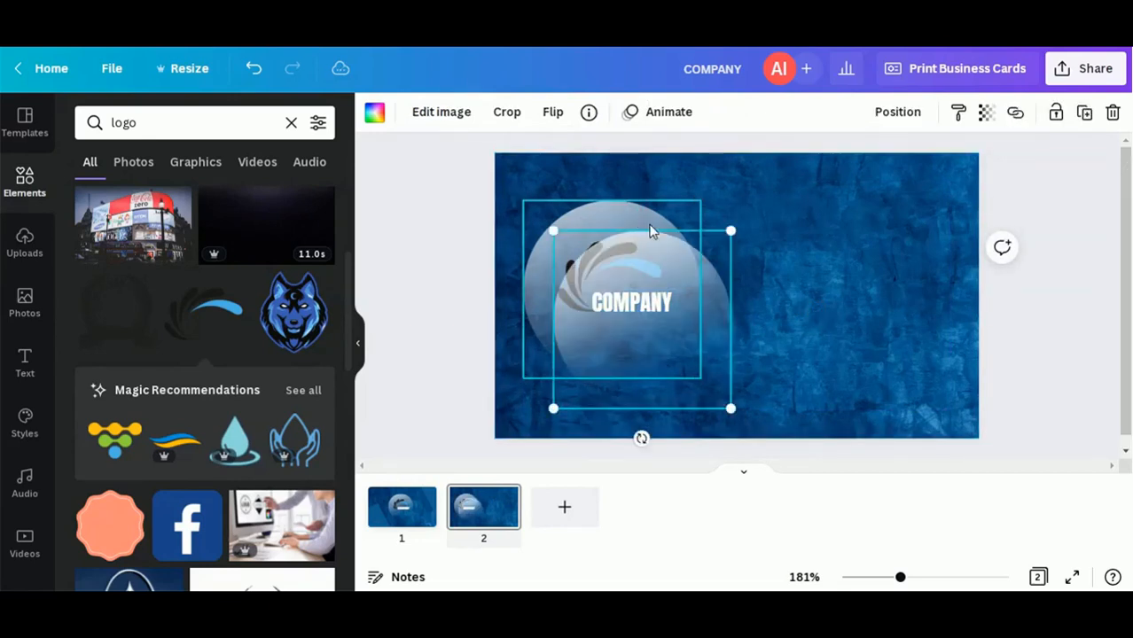
pyautogui.moveTo(700, 291); pyautogui.dragTo(899, 211)
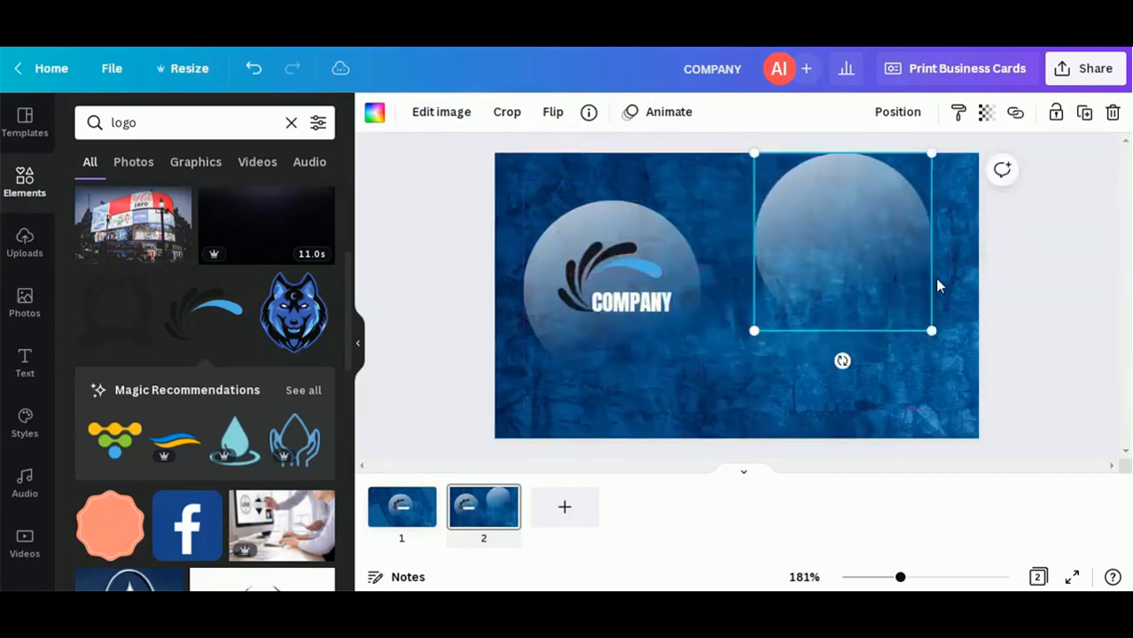
pyautogui.moveTo(932, 329); pyautogui.dragTo(871, 318)
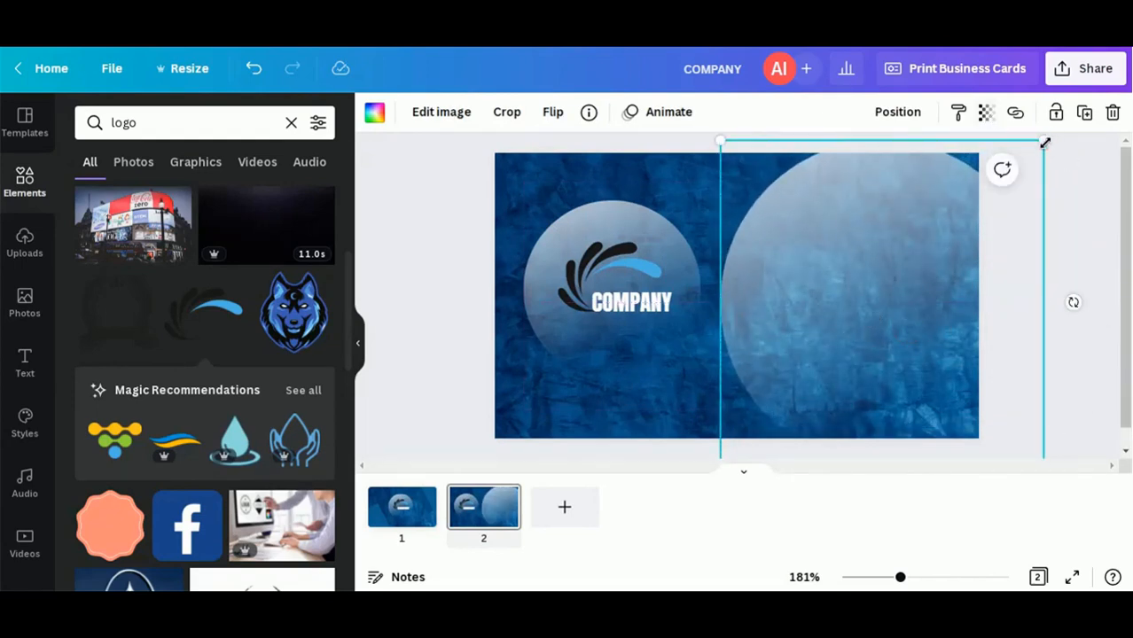
pyautogui.moveTo(1045, 143)
pyautogui.mouseDown()
pyautogui.moveTo(1067, 117)
pyautogui.moveTo(1061, 141)
pyautogui.mouseUp()
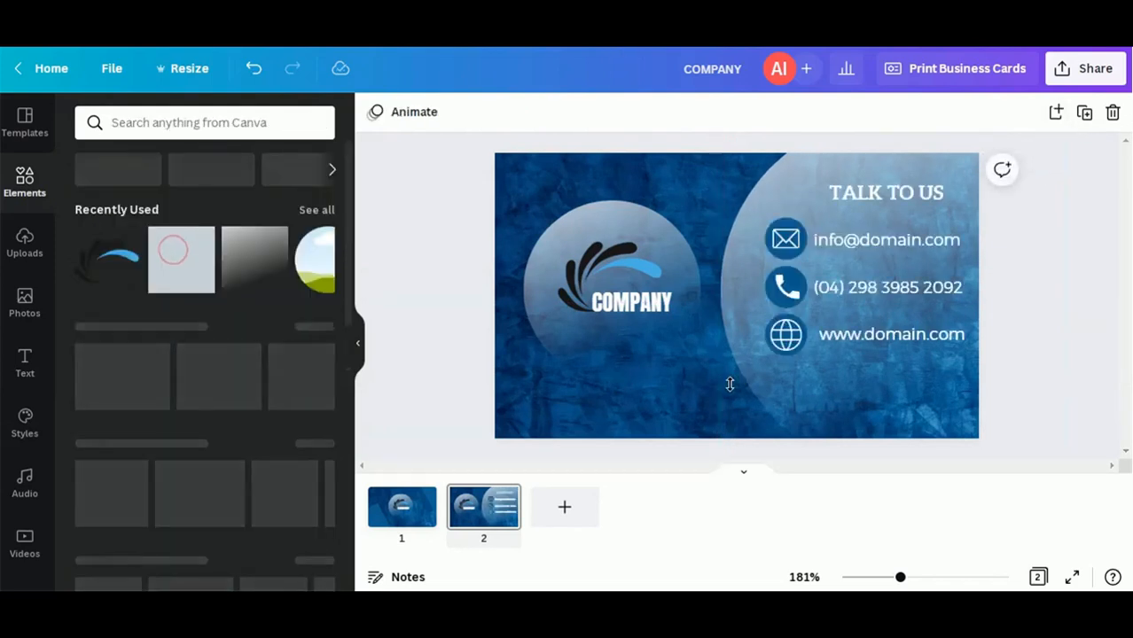
# Add a square on page 2, stretch it to the full card width and flatten it into a band along the bottom edge
pyautogui.press('r')
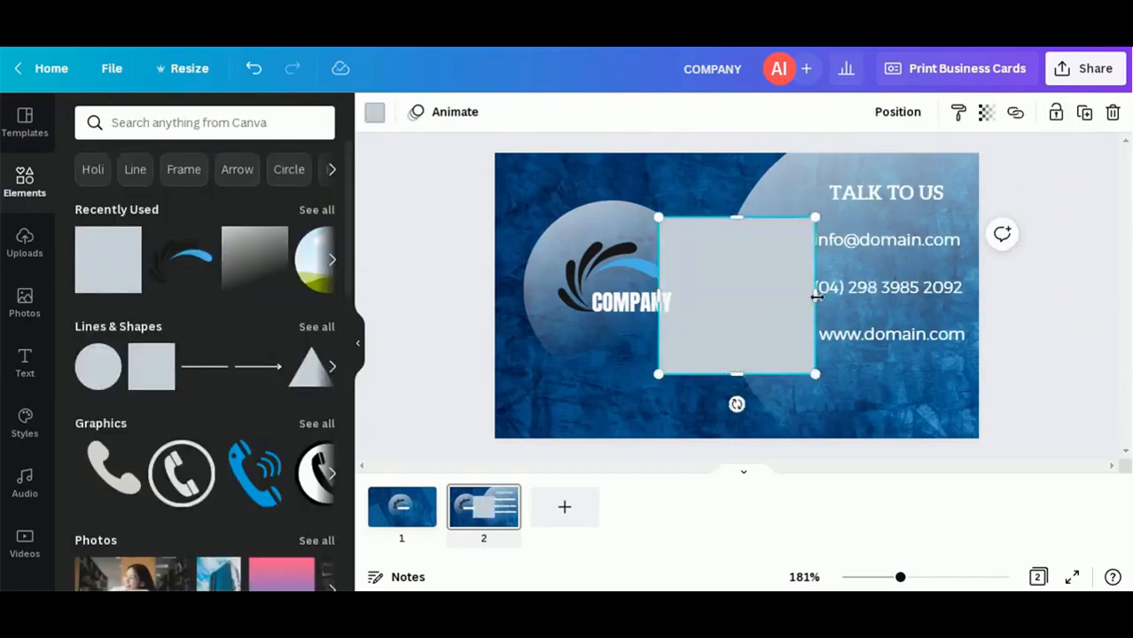
pyautogui.moveTo(817, 298); pyautogui.dragTo(979, 298)
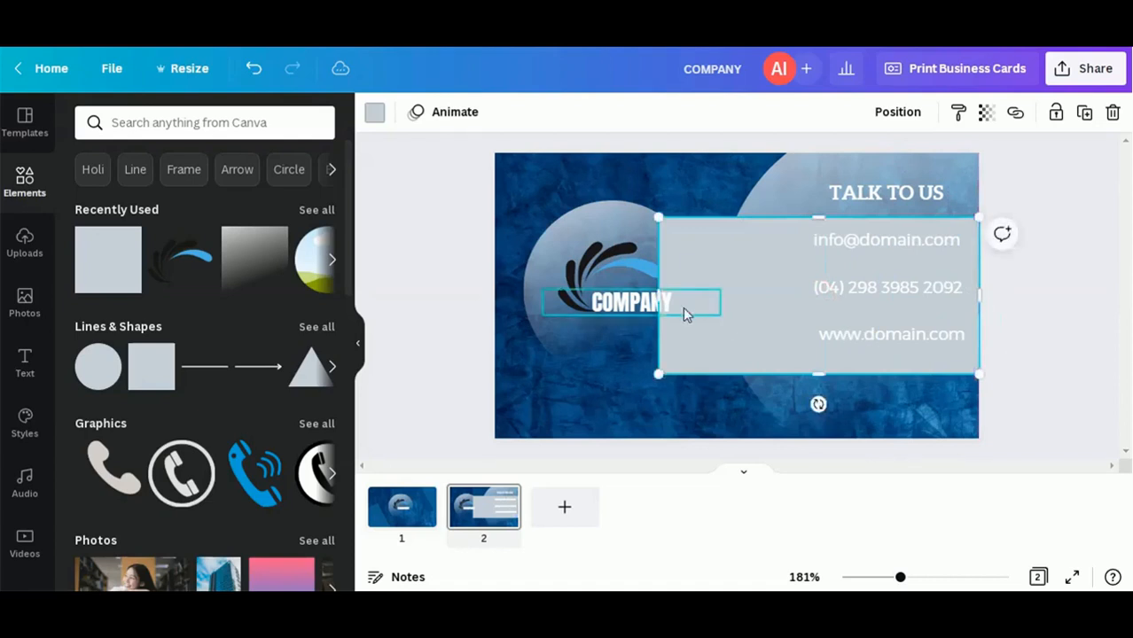
pyautogui.moveTo(657, 295); pyautogui.dragTo(494, 295)
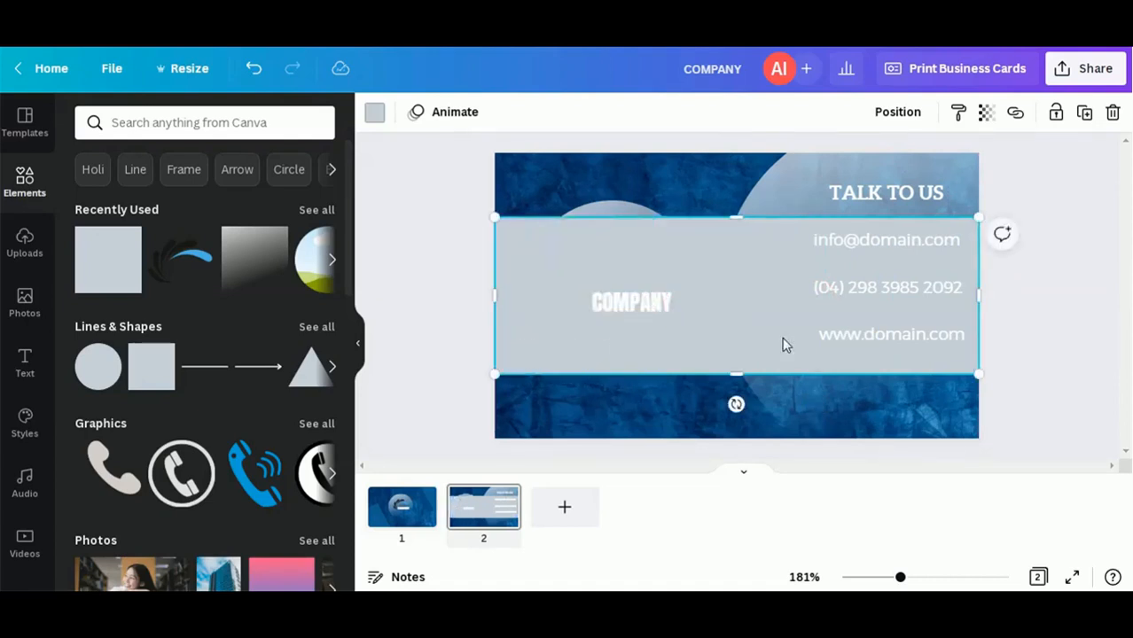
pyautogui.moveTo(733, 374); pyautogui.dragTo(716, 266)
pyautogui.moveTo(783, 243); pyautogui.dragTo(781, 408)
# Fill the bottom band with the dark blue document colour and set its transparency to 45
pyautogui.click(372, 113)
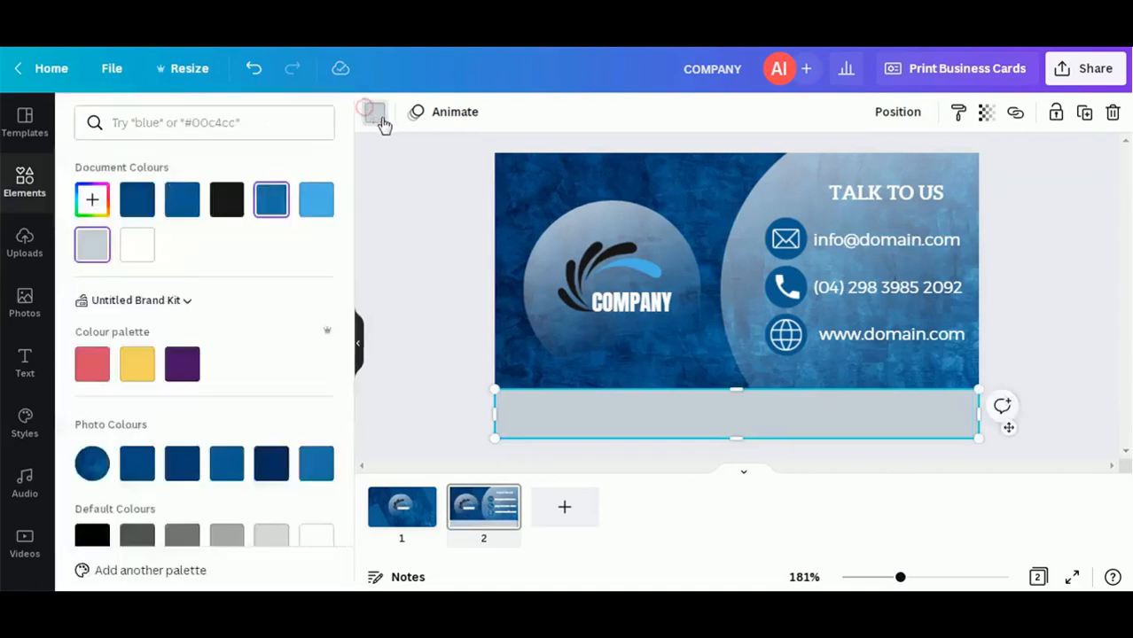
pyautogui.click(137, 199)
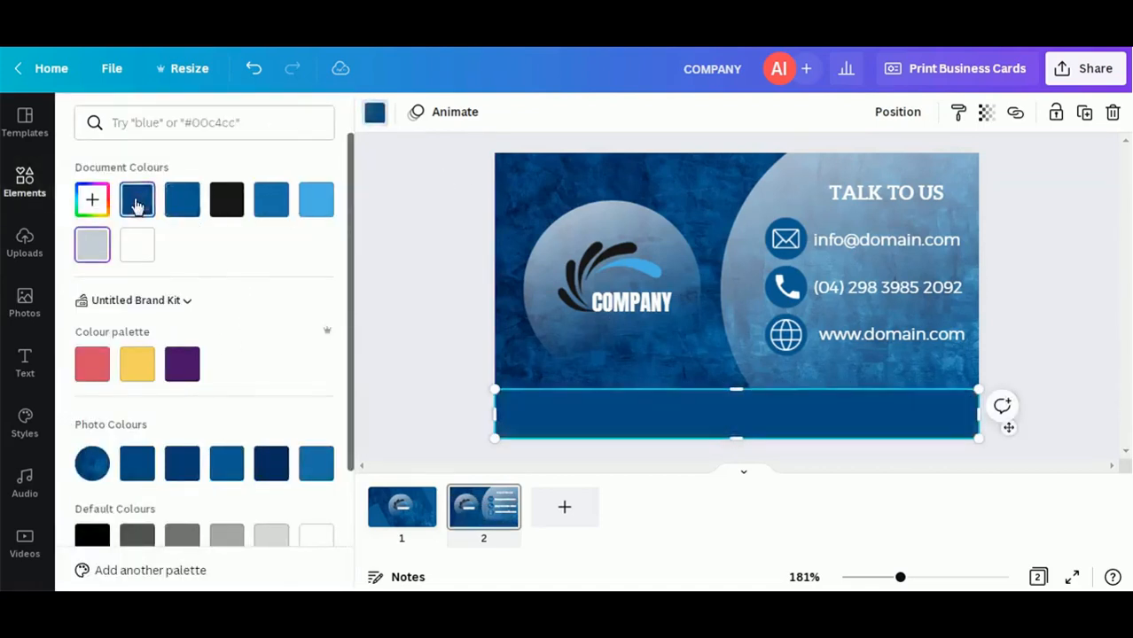
pyautogui.click(986, 113)
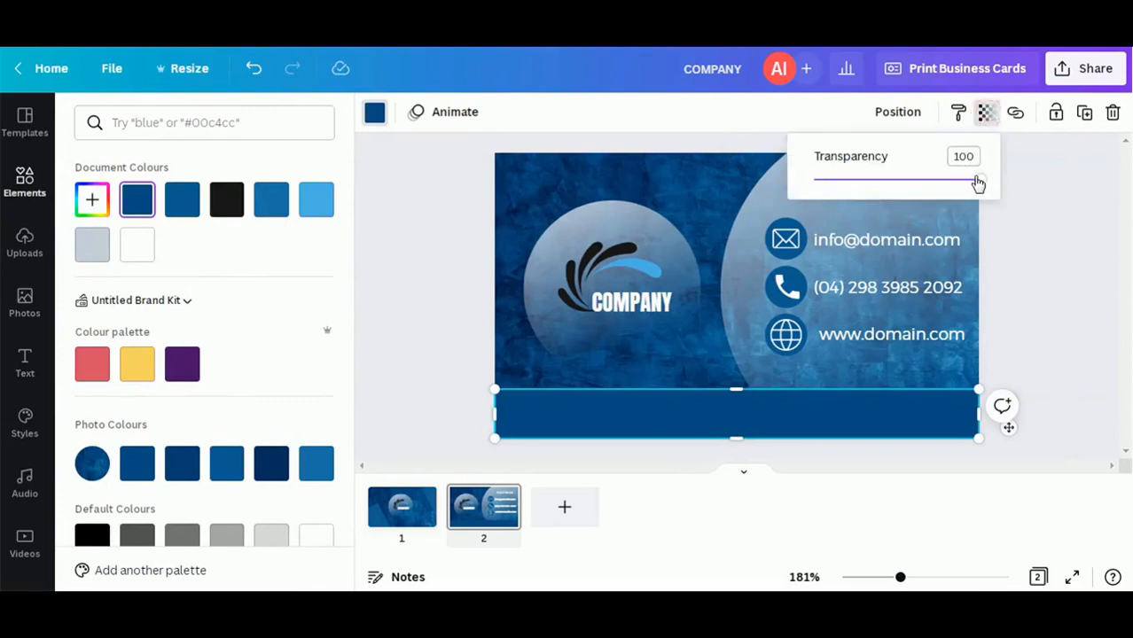
pyautogui.moveTo(977, 183); pyautogui.dragTo(891, 208)
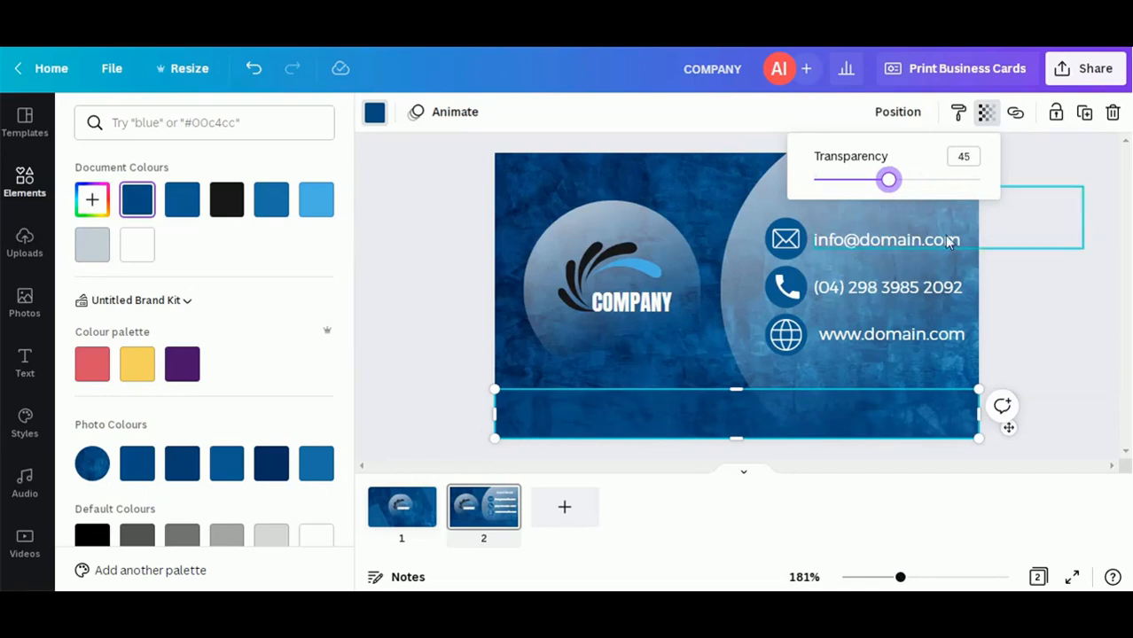
pyautogui.click(1024, 285)
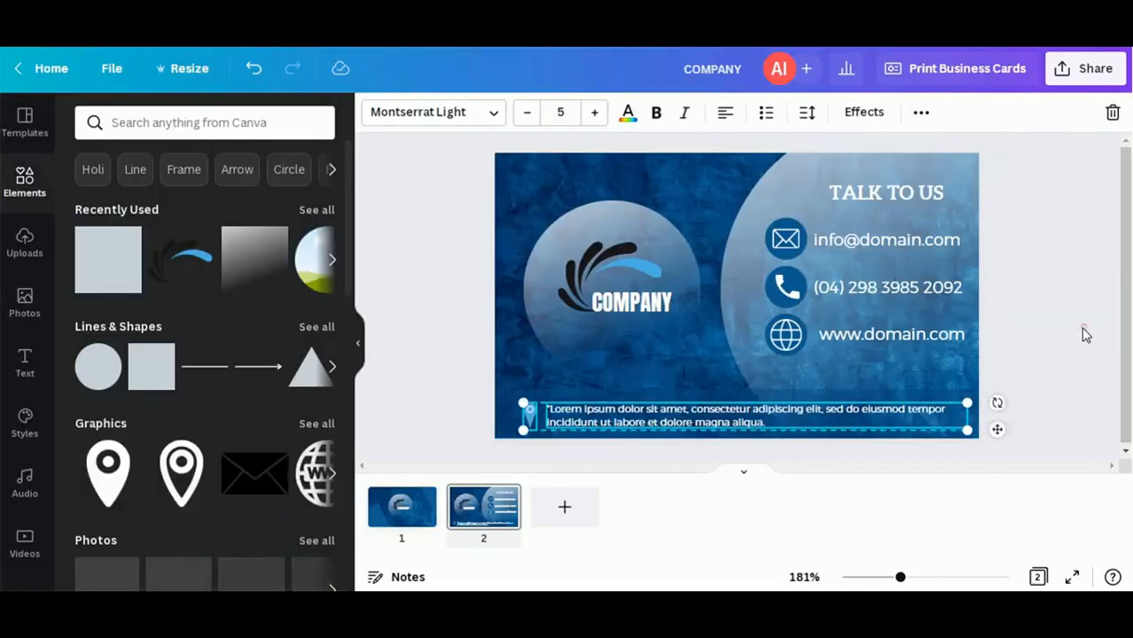
# Present the business card full screen and view both pages
pyautogui.click(1082, 329)
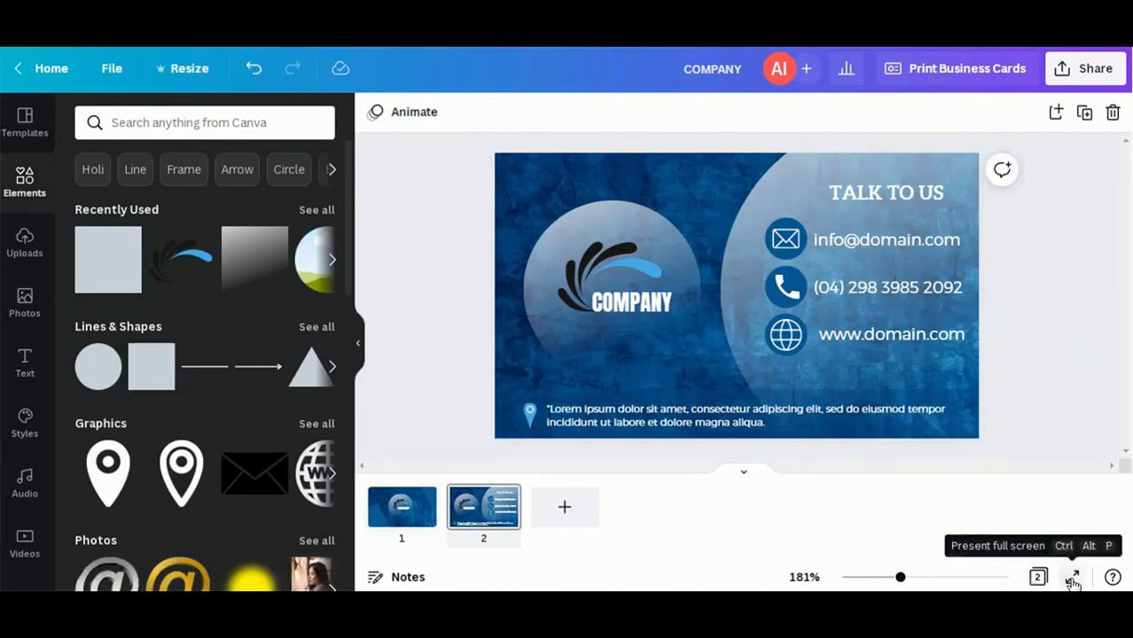
pyautogui.click(1072, 578)
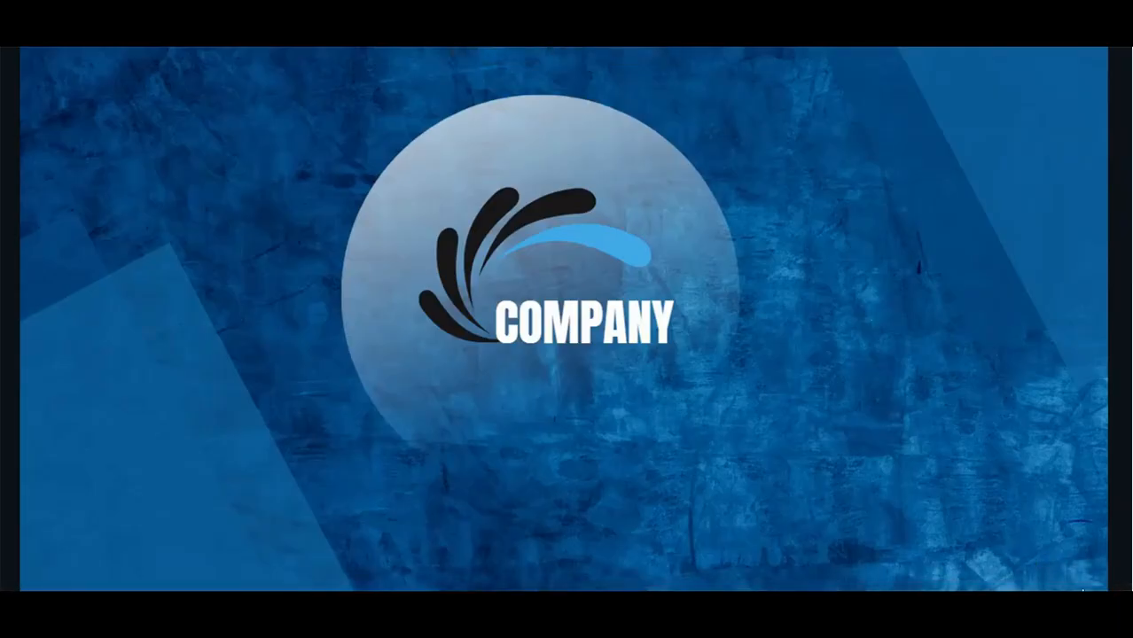
pyautogui.press('Right')
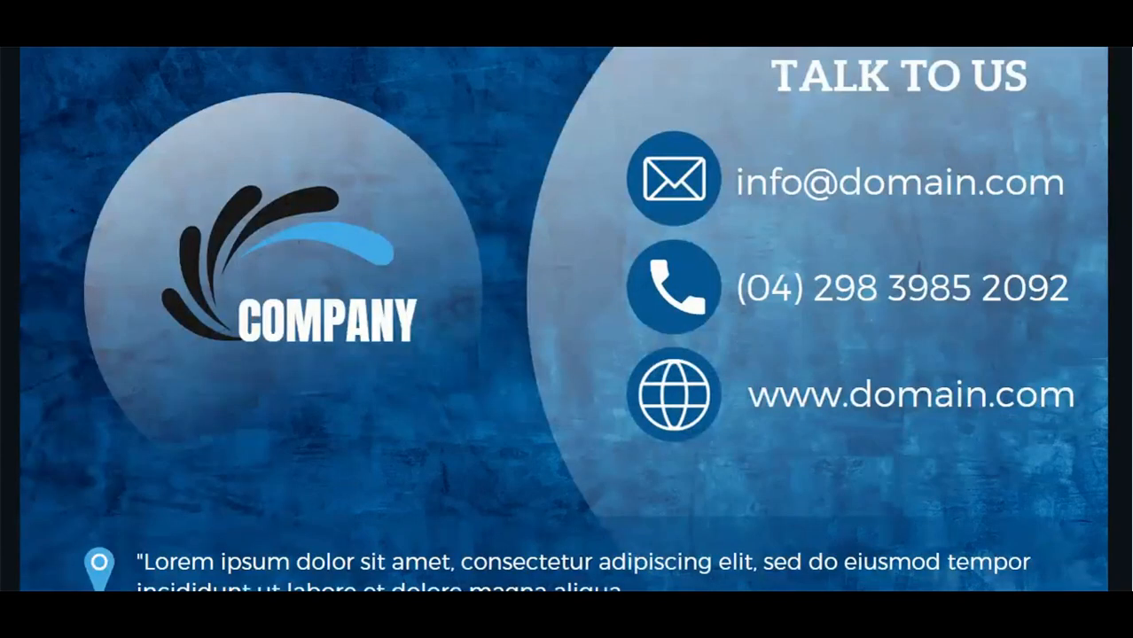